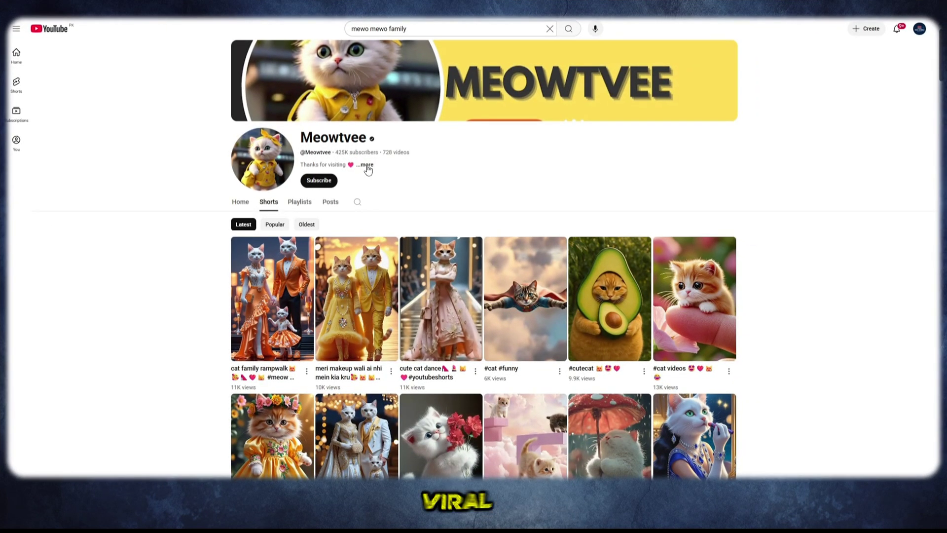
# View the channel's full description and stats, then close the about details.
pyautogui.click(367, 166)
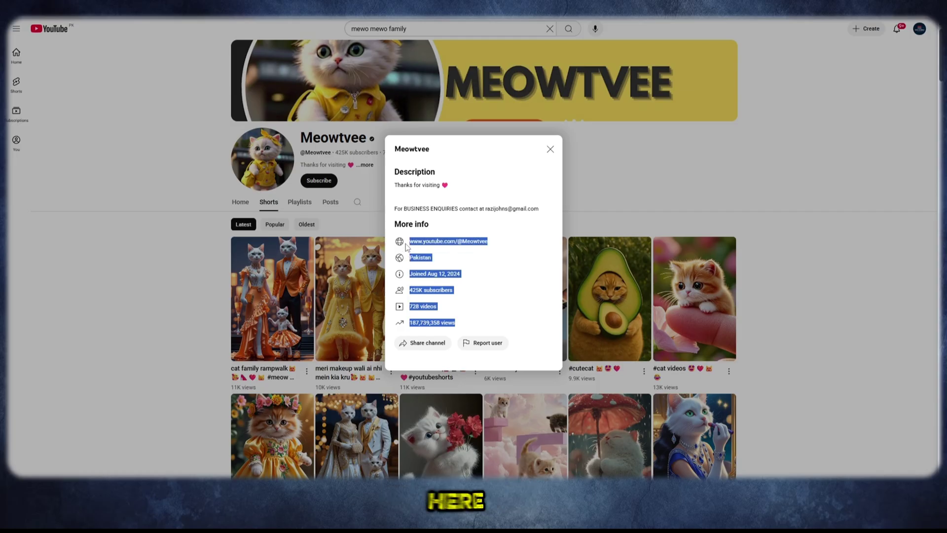
pyautogui.click(511, 281)
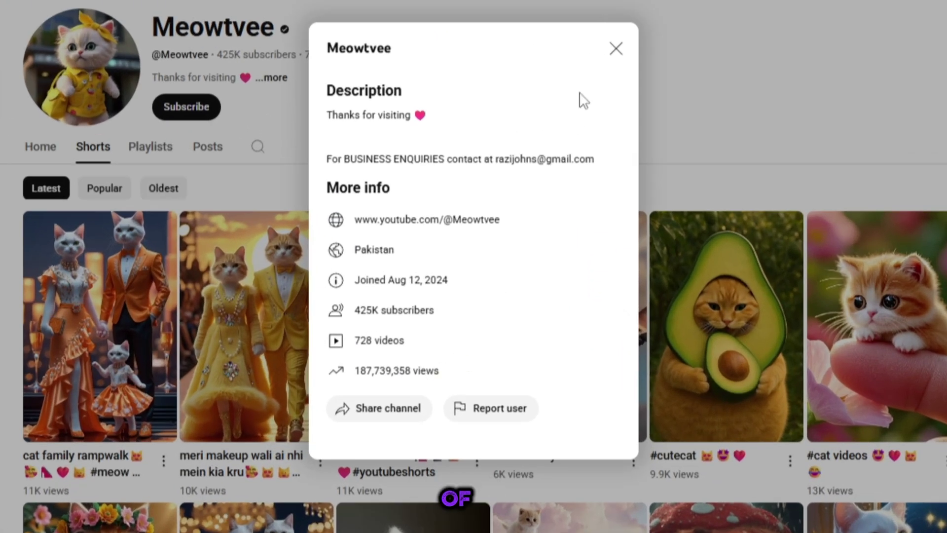
pyautogui.click(617, 50)
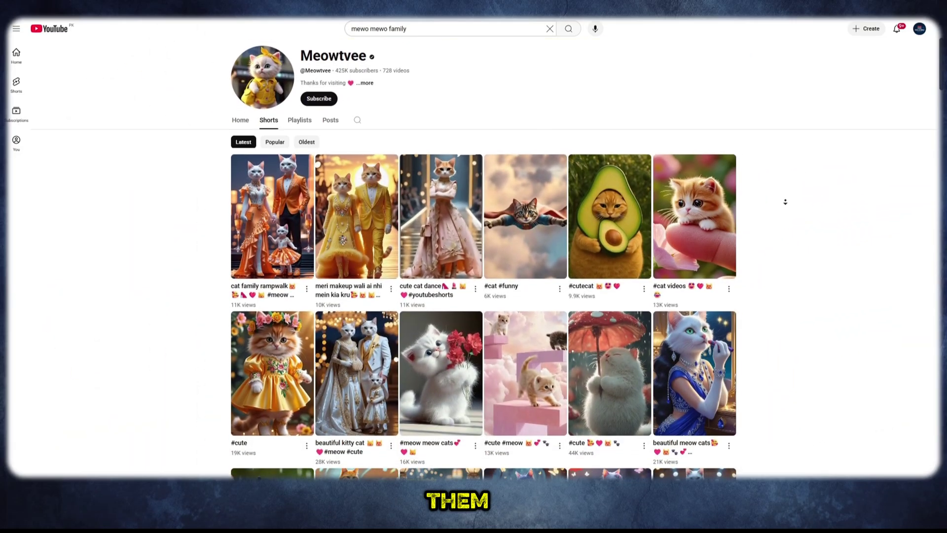
# Scroll down through the grid of costumed cat Shorts.
pyautogui.scroll(-2, 786, 202)
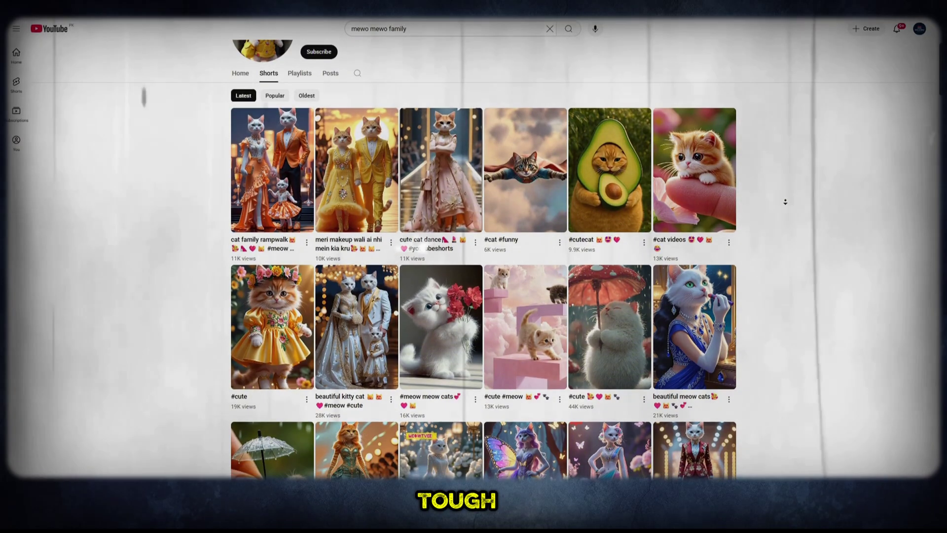
pyautogui.scroll(-2, 785, 201)
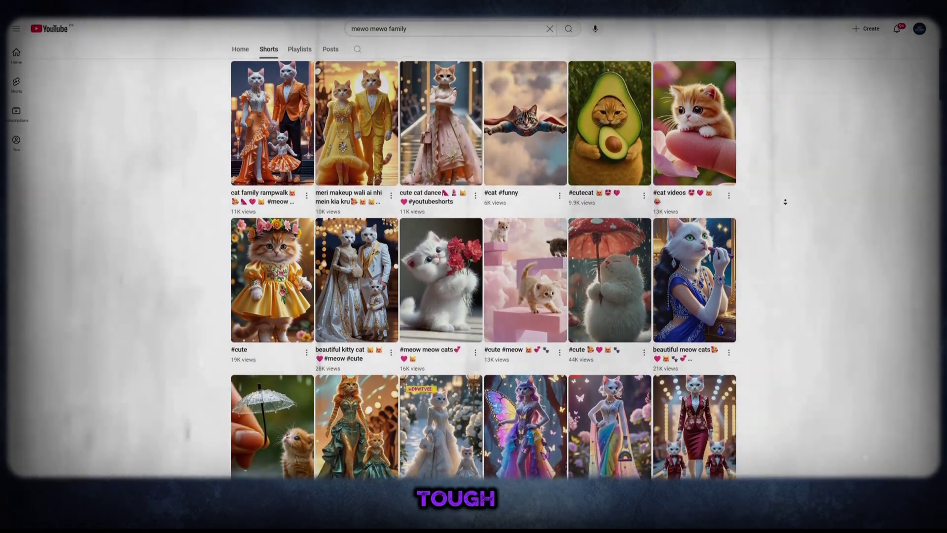
pyautogui.scroll(-2, 785, 202)
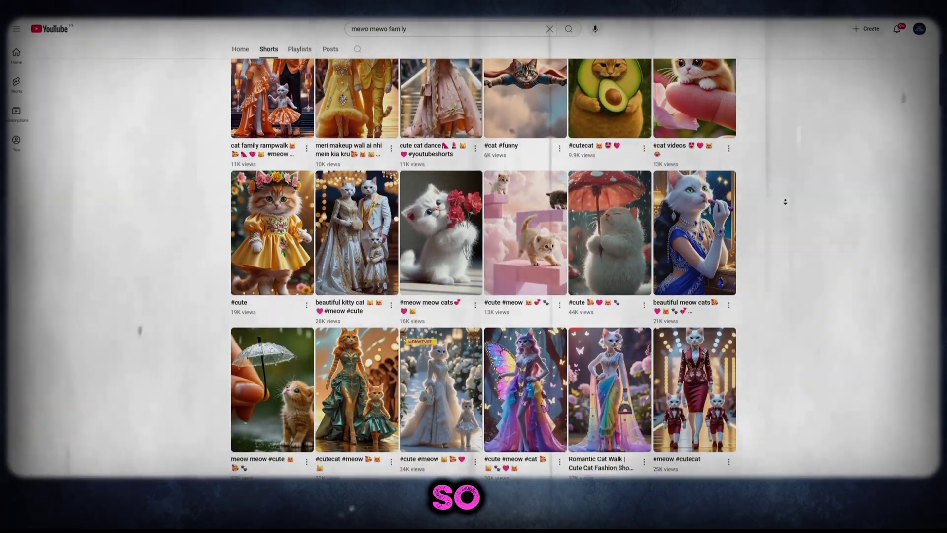
pyautogui.scroll(-2, 785, 202)
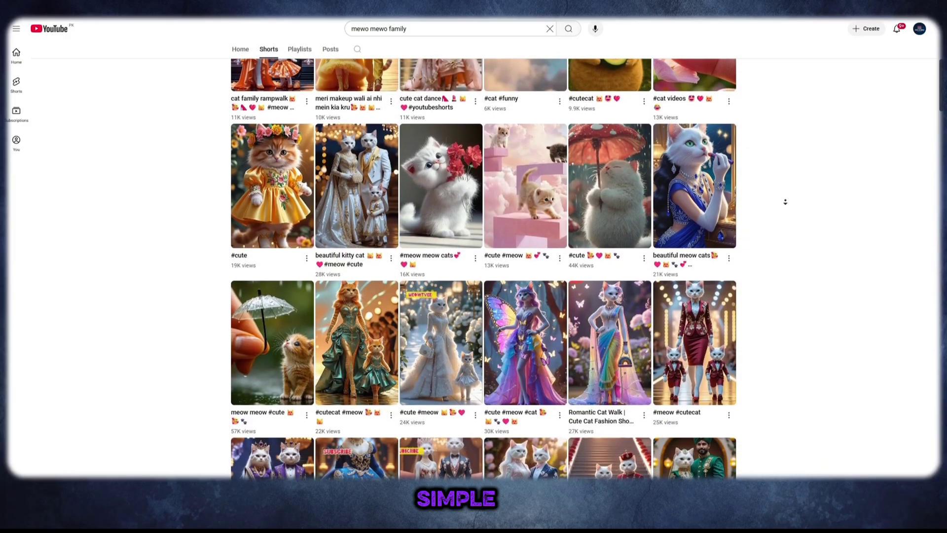
pyautogui.scroll(-1, 785, 202)
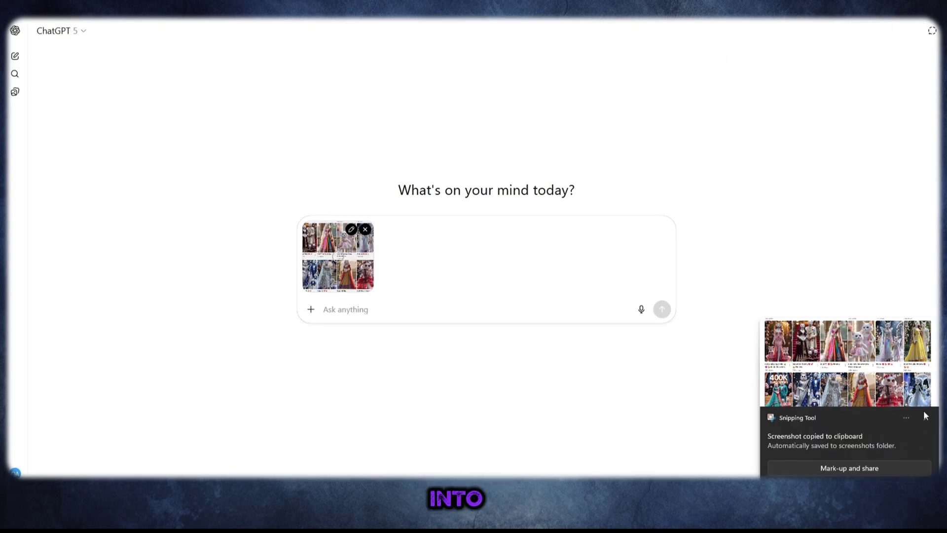
# Send the screenshot asking for 10 animated cat prompts, then review the returned list.
pyautogui.click(925, 416)
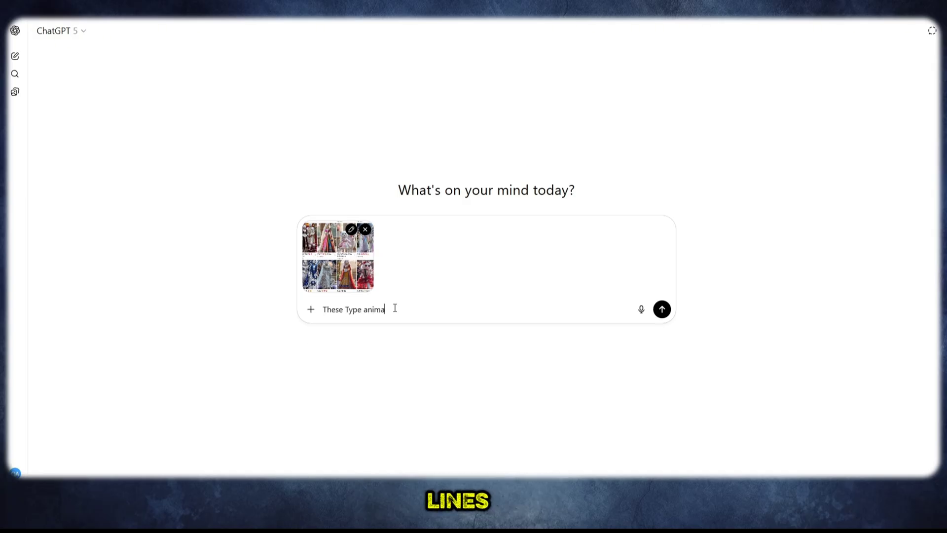
pyautogui.write('These Type animated h')
pyautogui.press('BackSpace')
pyautogui.write('prompt required more  cute charachter R')
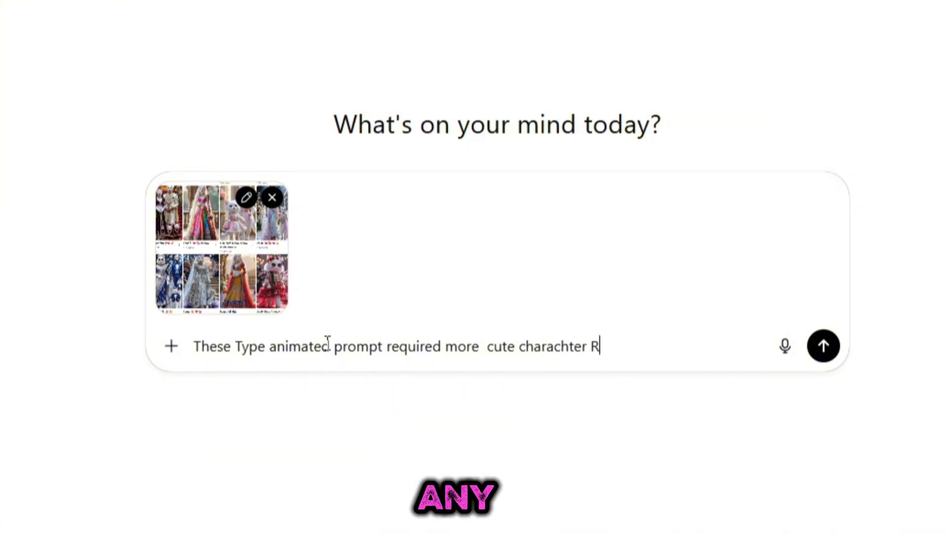
pyautogui.write('ake sure ')
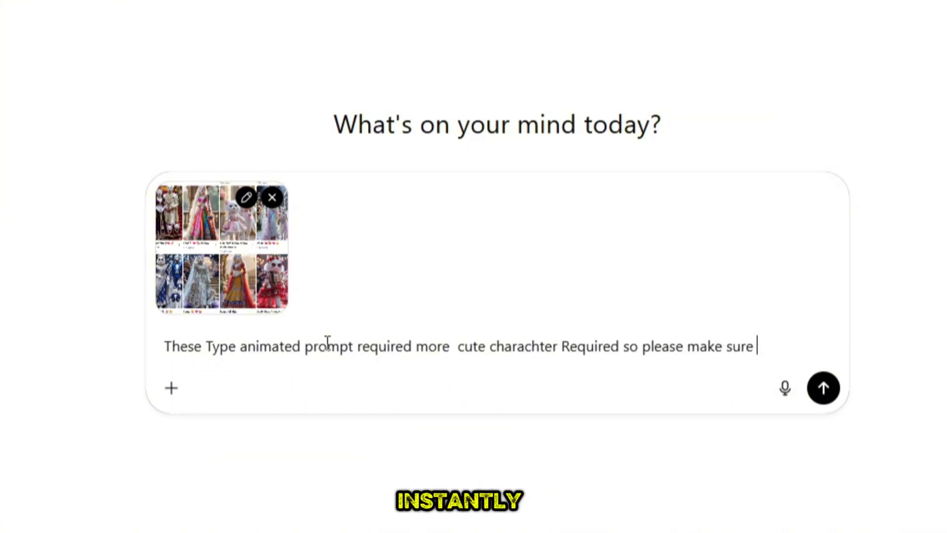
pyautogui.write('10 prompt')
pyautogui.press('Return')
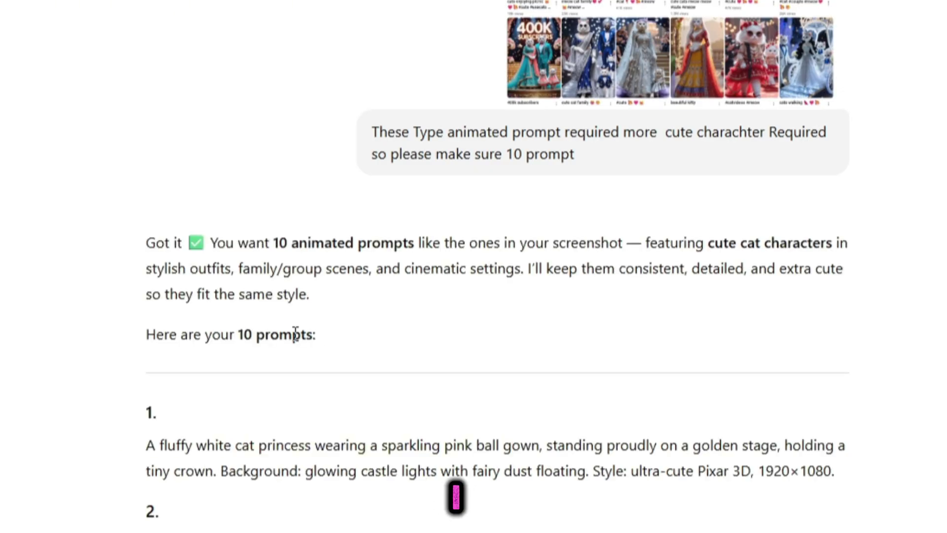
pyautogui.scroll(-10, 919, 198)
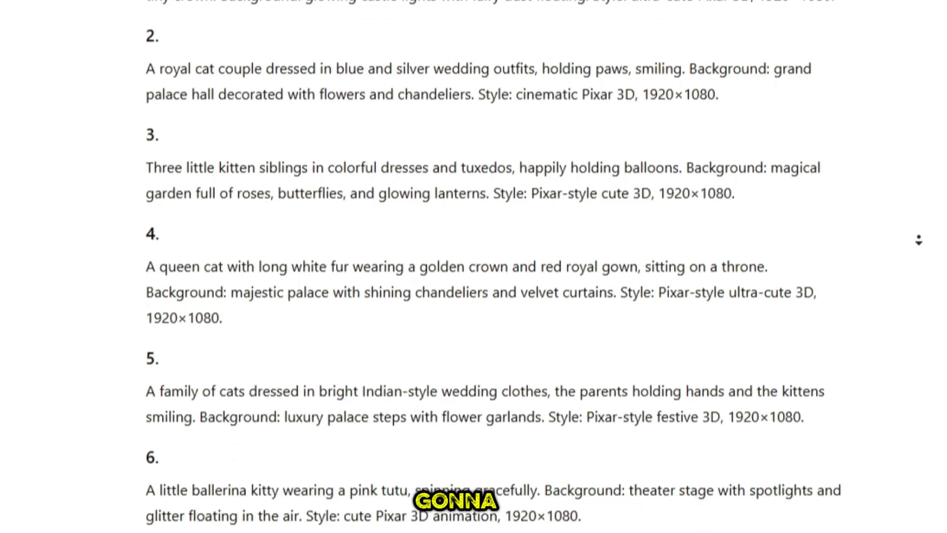
pyautogui.scroll(-10, 919, 240)
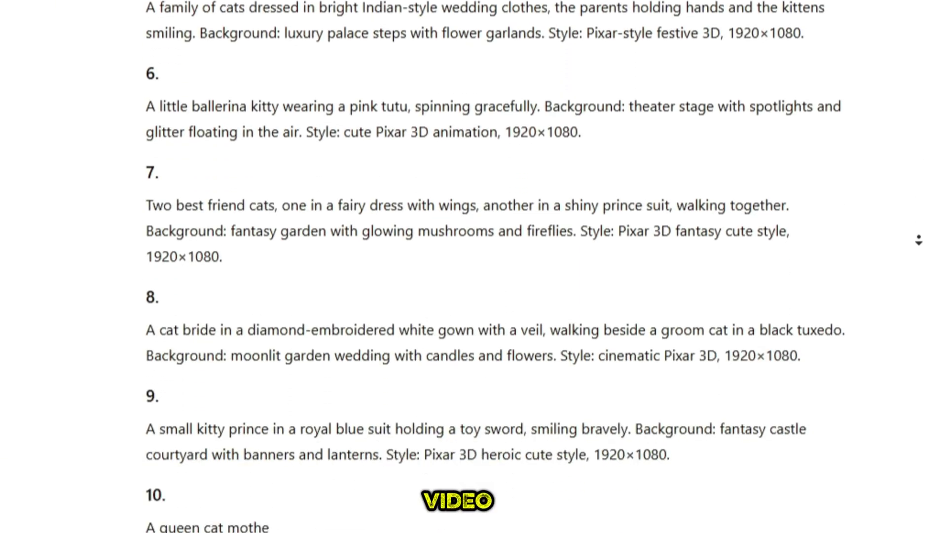
pyautogui.scroll(-1, 919, 241)
pyautogui.scroll(4, 919, 241)
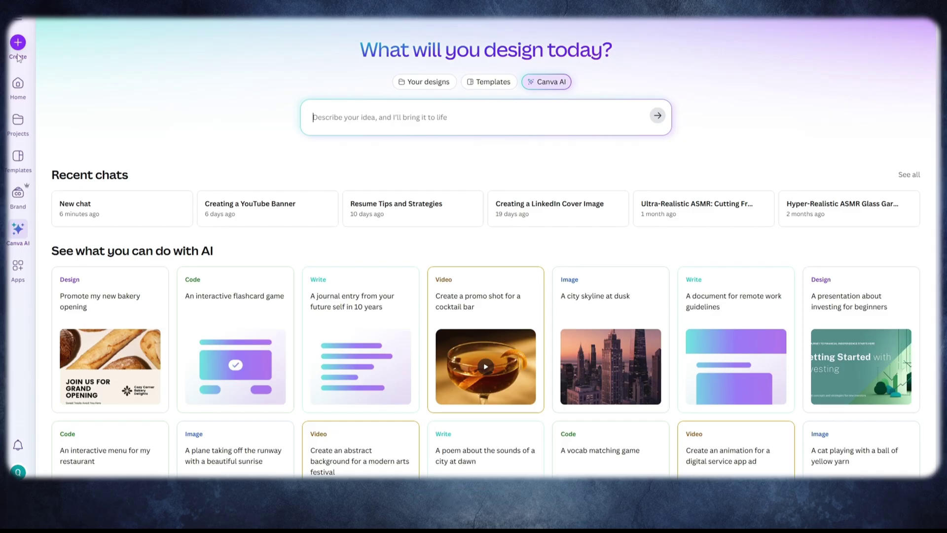
# Generate ten cat scene prompts in a Magic Write doc from ChatGPT's summary, reworded with 'I'.
pyautogui.click(17, 43)
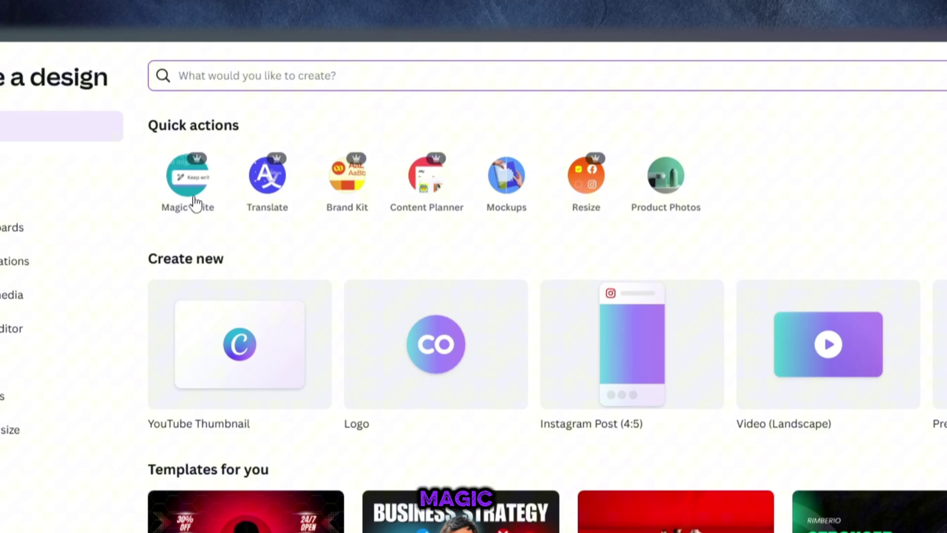
pyautogui.click(244, 170)
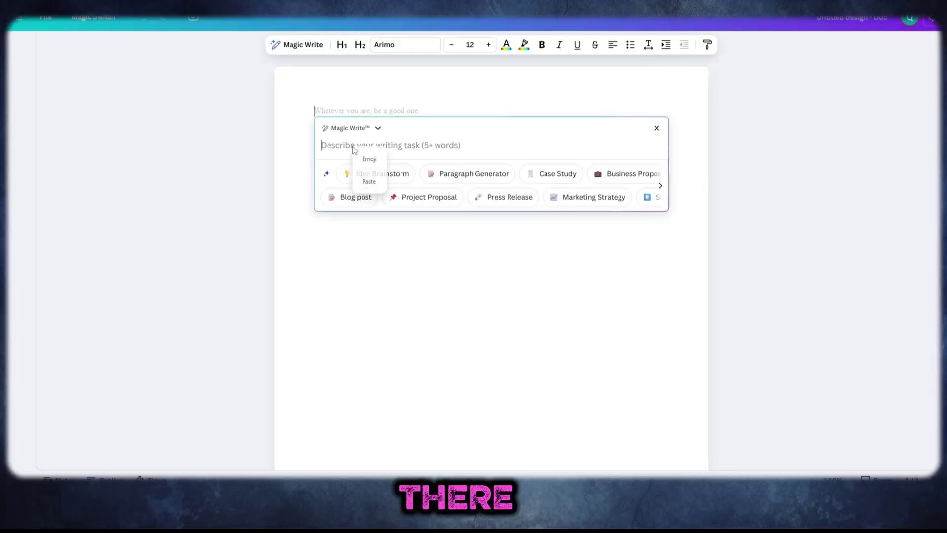
pyautogui.write('You want 10 animated prompts like the ones in your screenshot — featuring cute cat characters in stylish outfits, family/group scenes, and cinematic settings. I’ll keep them consistent, detailed, and extra cute so they fit the same style.')
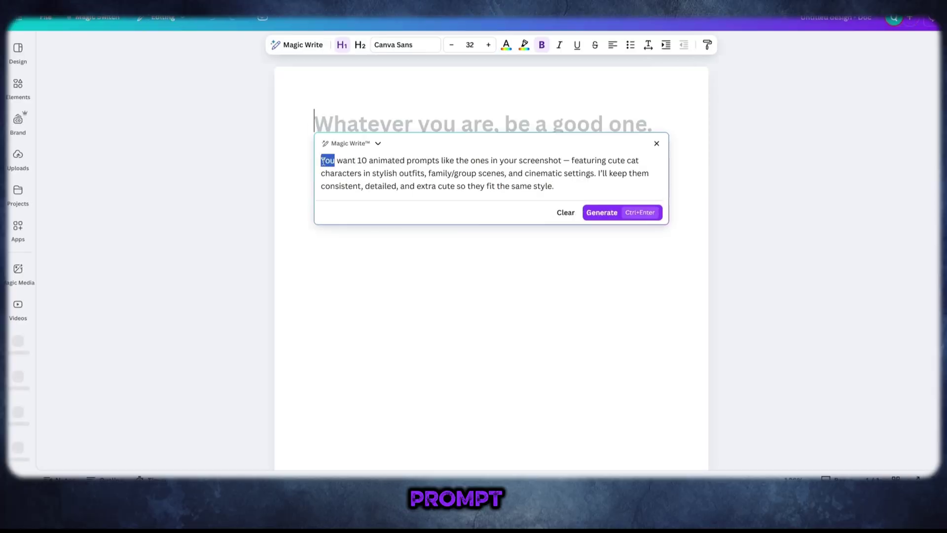
pyautogui.write('I')
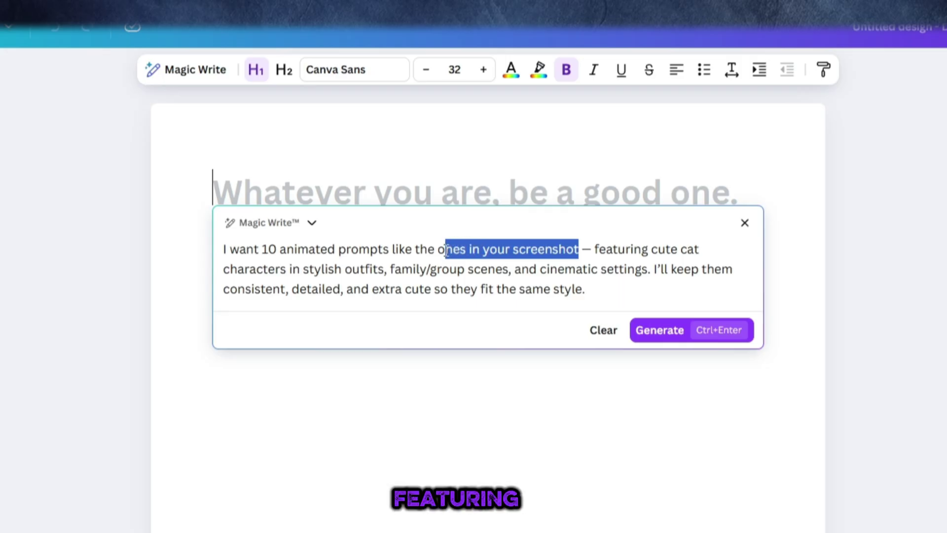
pyautogui.press('BackSpace')
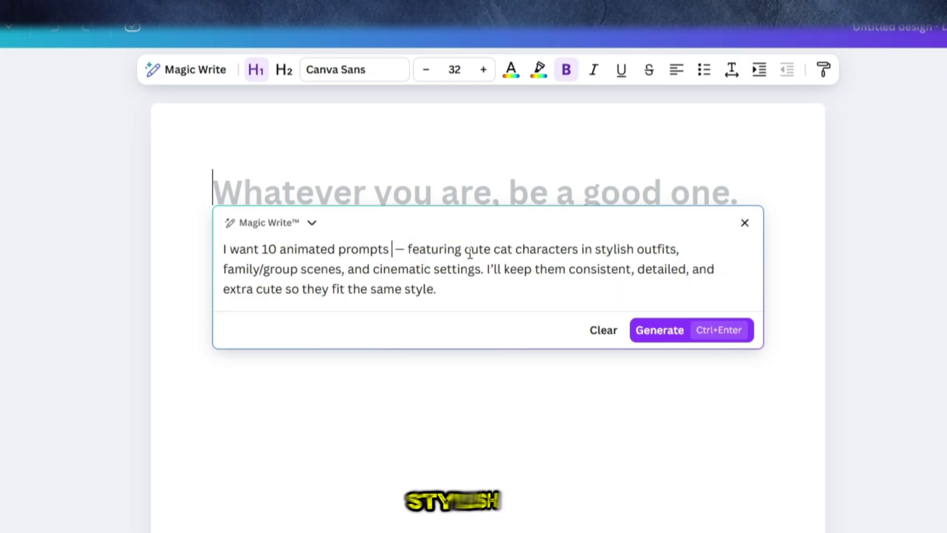
pyautogui.click(646, 328)
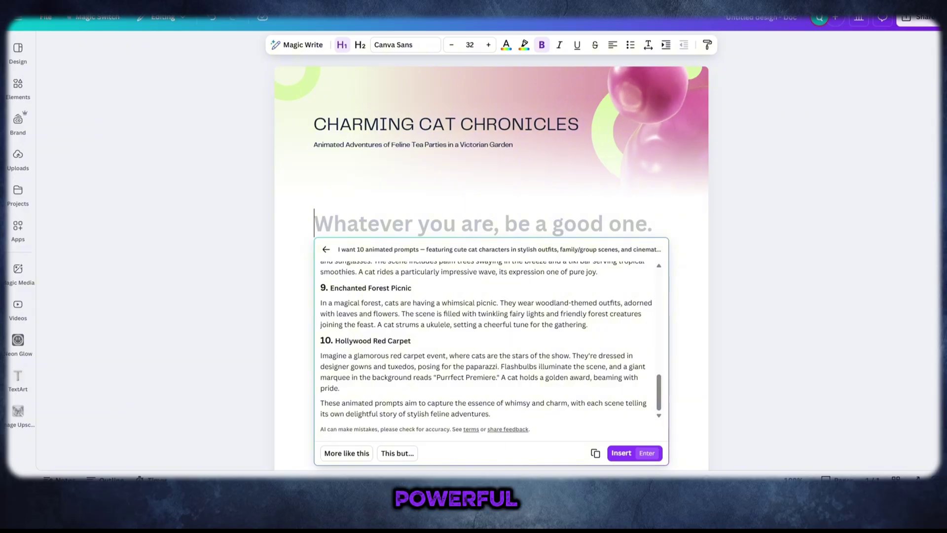
# Paste Canva's Charming Cat Chronicles prompt list into the ChatGPT message box.
pyautogui.moveTo(540, 485)
pyautogui.click(533, 466)
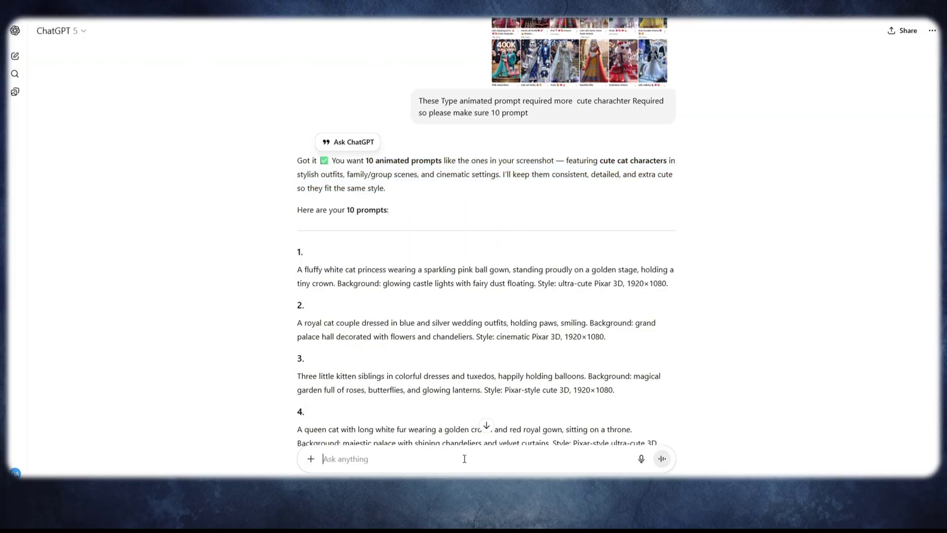
pyautogui.hotkey('ctrl', 'v')
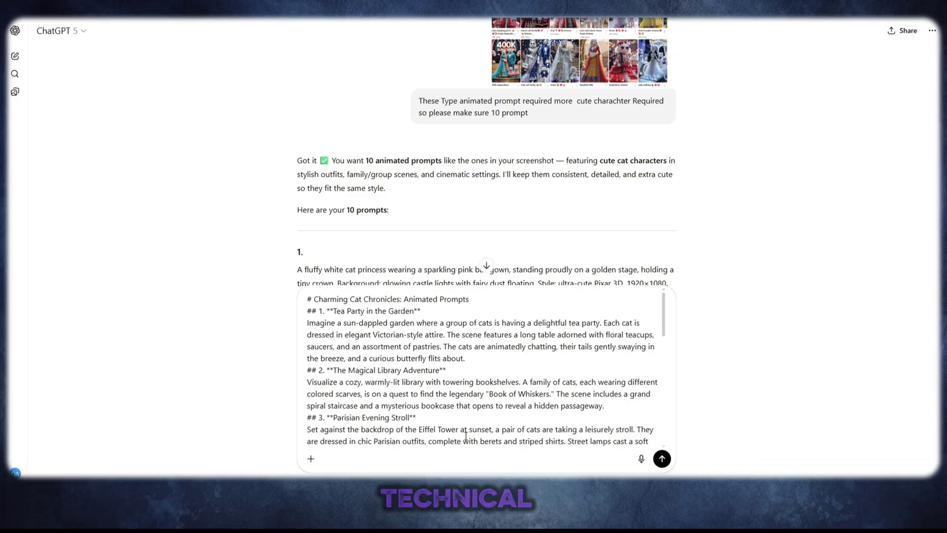
pyautogui.scroll(-5, 394, 345)
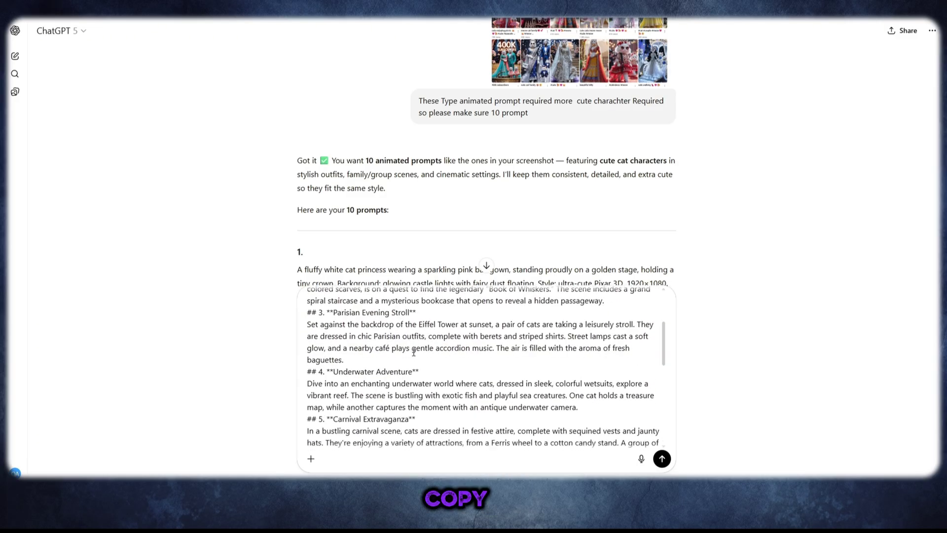
pyautogui.scroll(5, 413, 353)
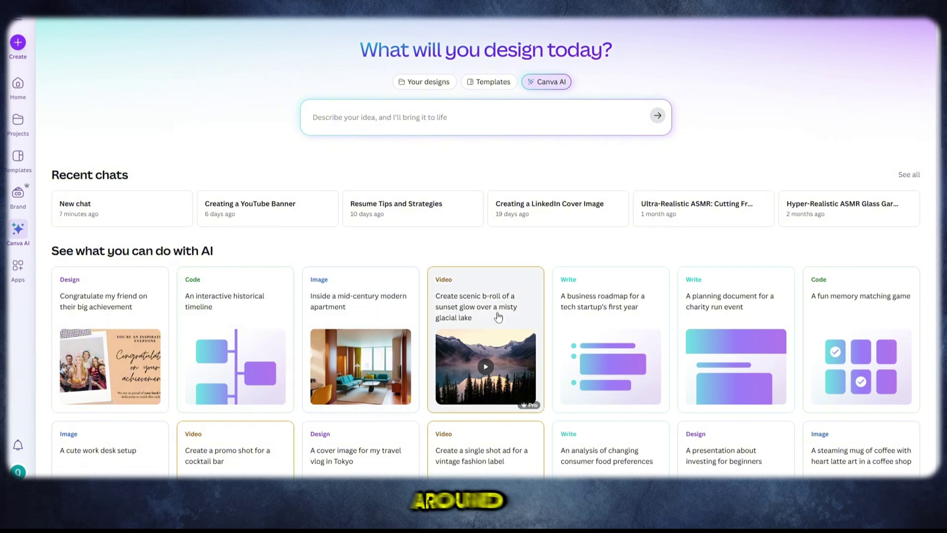
# Generate the mid-century modern apartment example images.
pyautogui.scroll(-4, 656, 311)
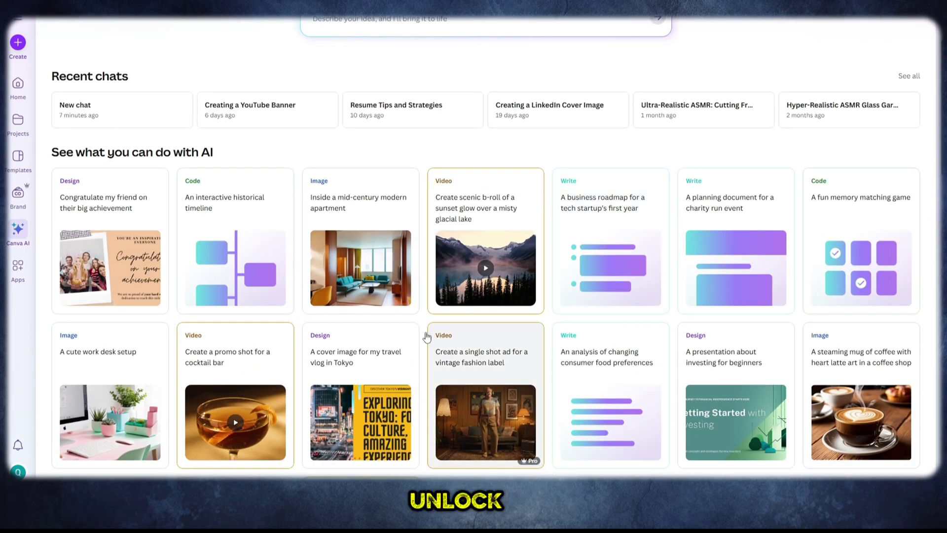
pyautogui.scroll(3, 427, 336)
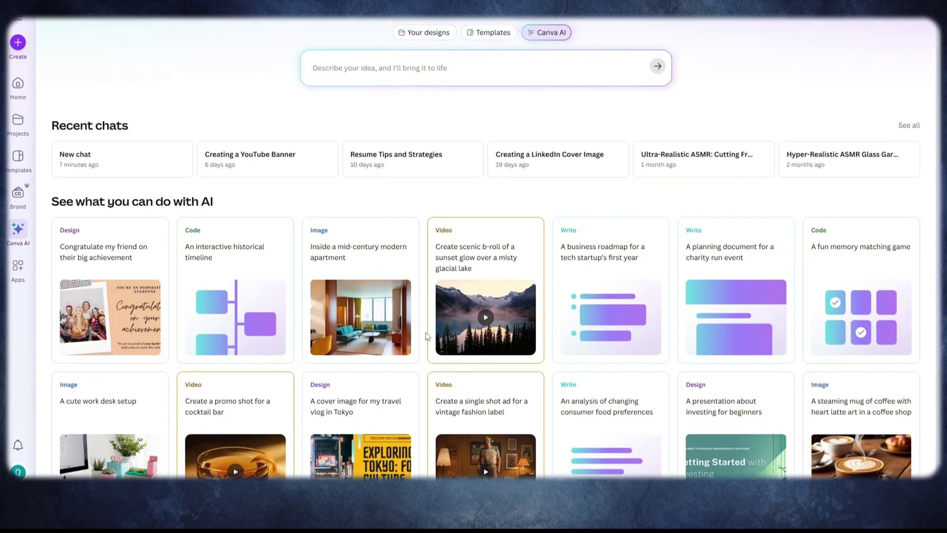
pyautogui.click(392, 261)
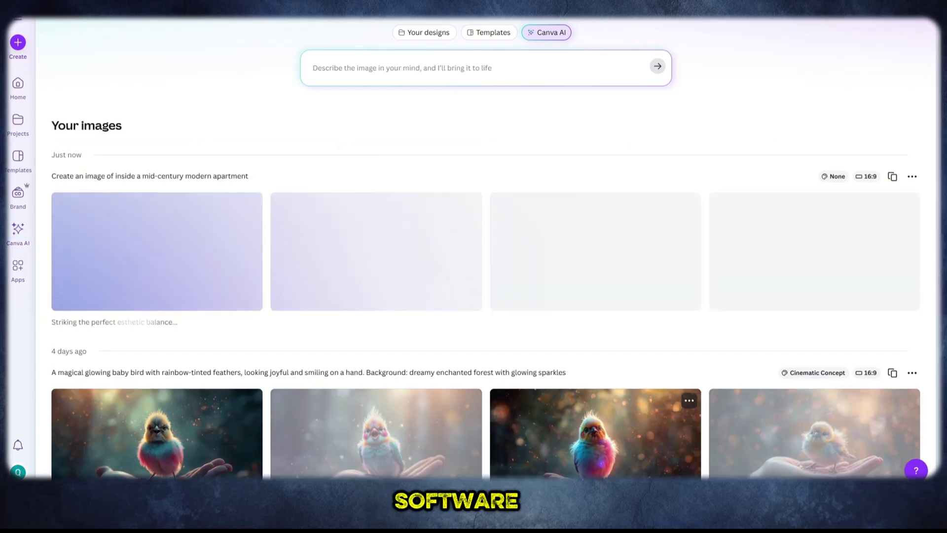
# Copy ChatGPT's Tea Party in the Garden prompt and generate its images in Canva AI.
pyautogui.click(524, 444)
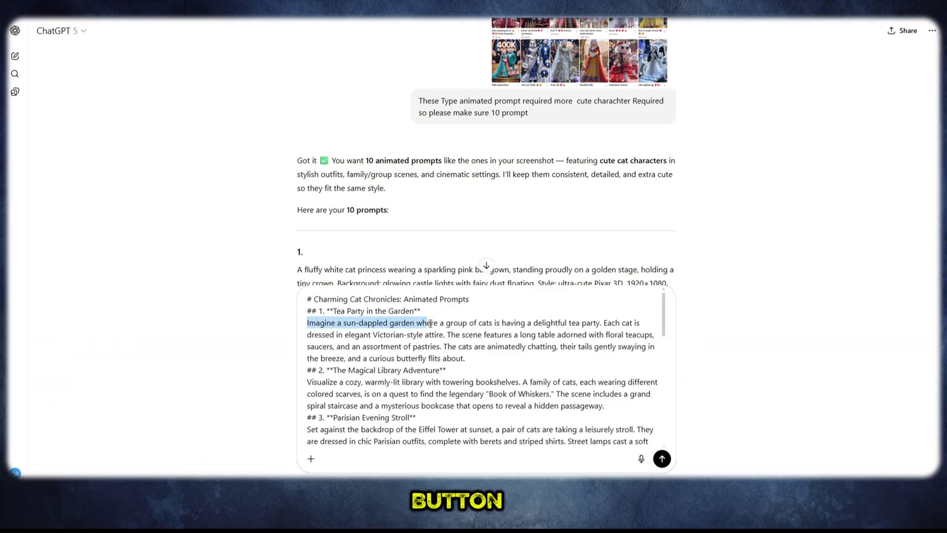
pyautogui.moveTo(431, 323); pyautogui.dragTo(470, 350)
pyautogui.rightClick(459, 348)
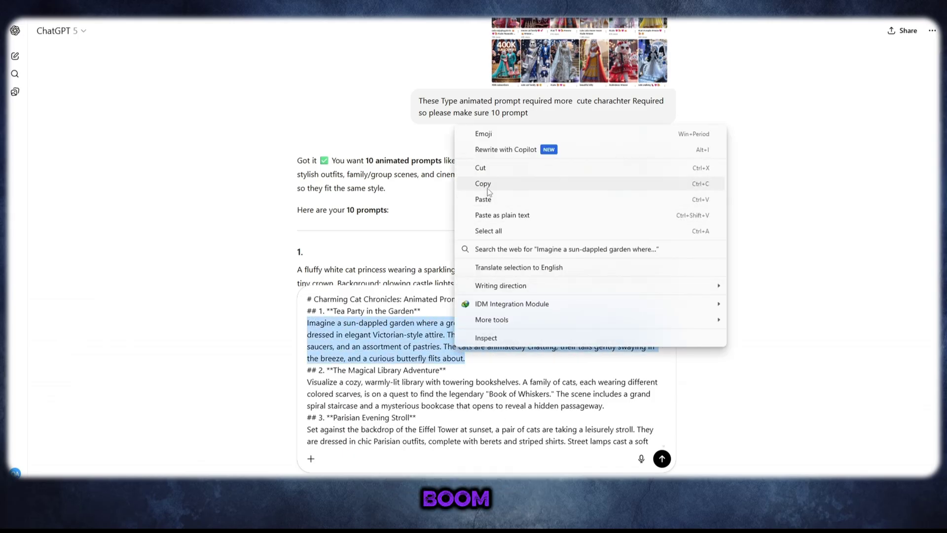
pyautogui.click(475, 183)
pyautogui.click(540, 457)
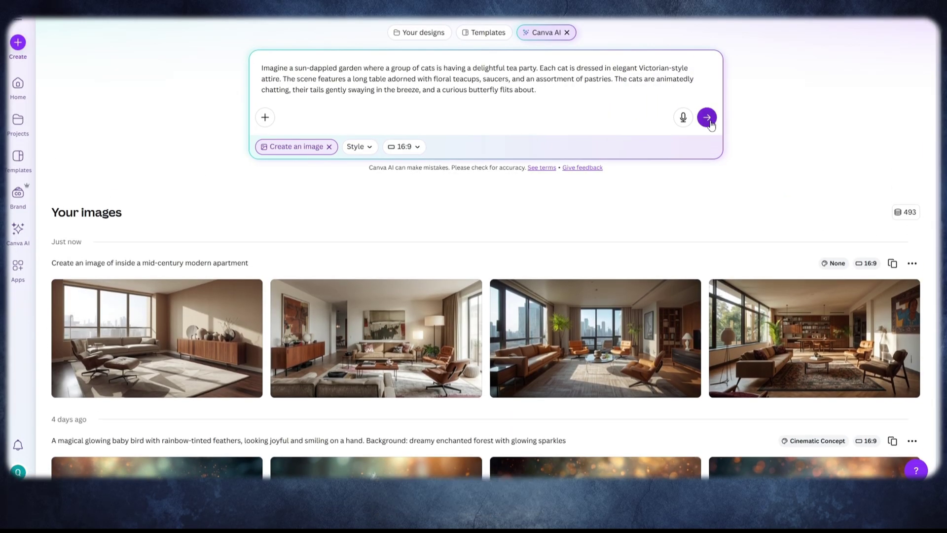
pyautogui.click(706, 96)
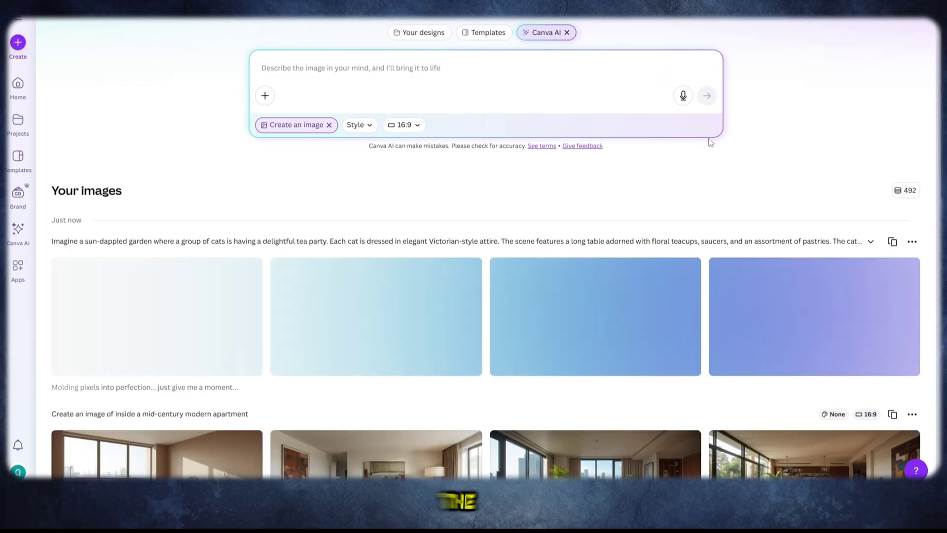
pyautogui.click(508, 444)
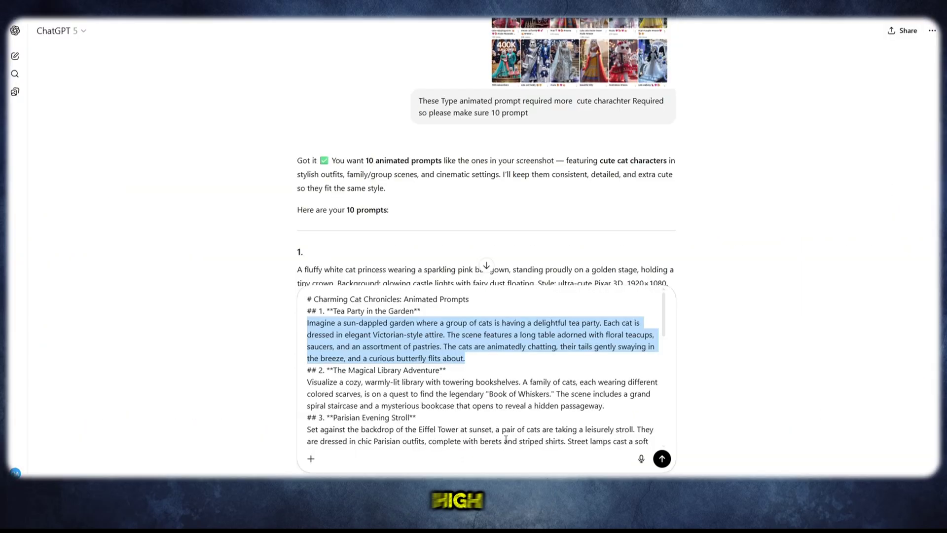
# Copy the Magical Library Adventure prompt and generate its images in Canva AI.
pyautogui.click(346, 382)
pyautogui.moveTo(310, 385); pyautogui.dragTo(605, 405)
pyautogui.rightClick(565, 393)
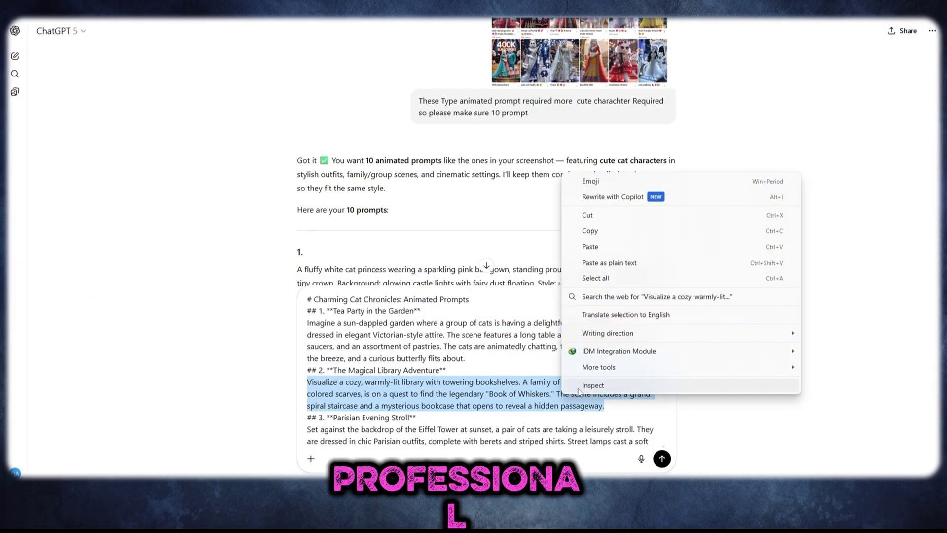
pyautogui.click(590, 231)
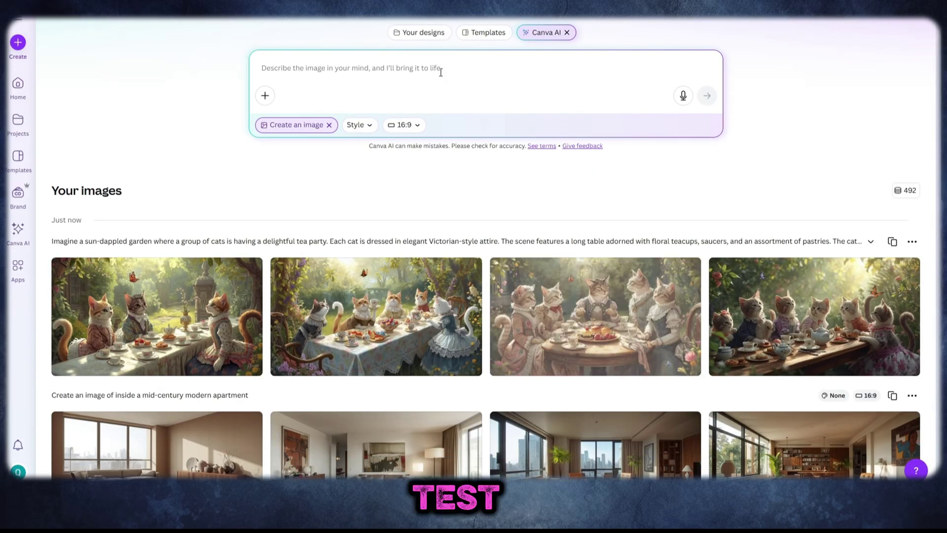
pyautogui.rightClick(441, 71)
pyautogui.click(450, 126)
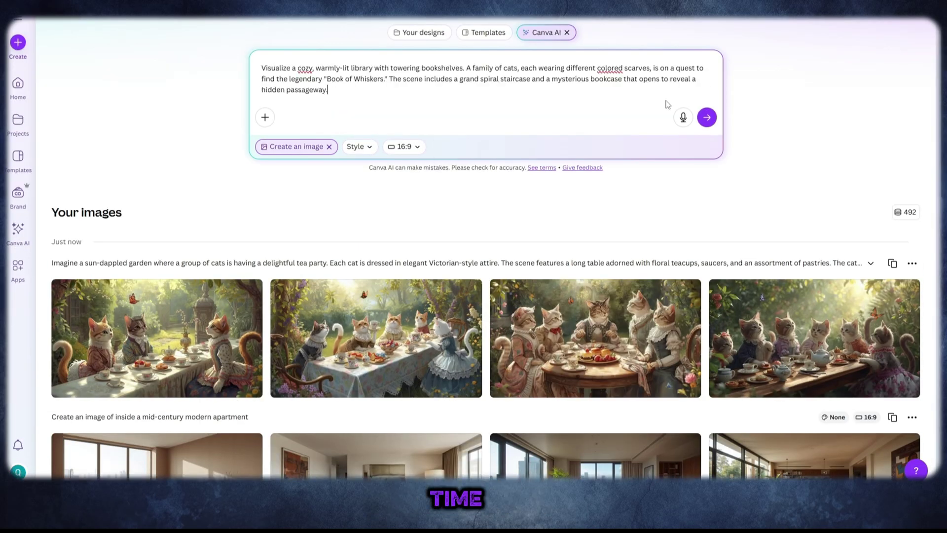
pyautogui.click(708, 118)
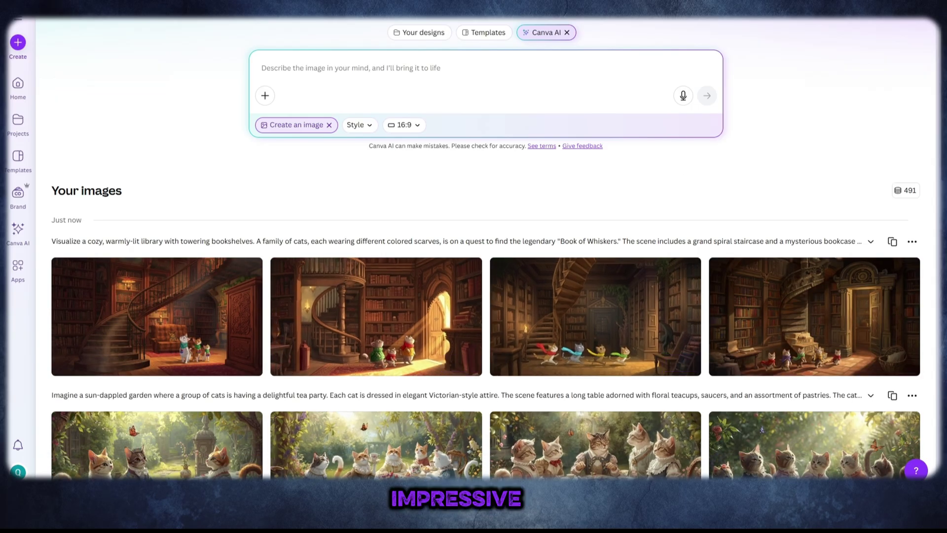
# Back in ChatGPT, select the Parisian Evening Stroll prompt text.
pyautogui.click(541, 488)
pyautogui.click(493, 439)
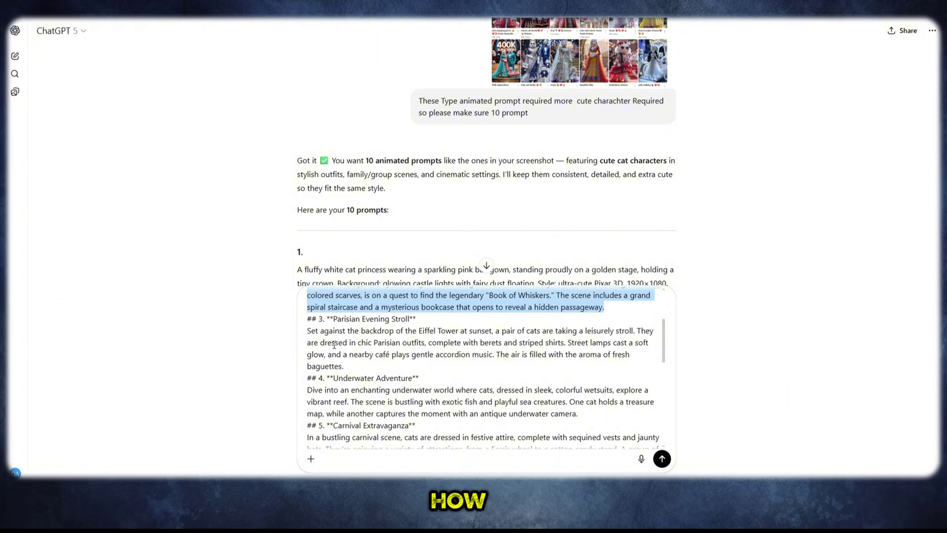
pyautogui.click(334, 346)
pyautogui.moveTo(307, 330); pyautogui.dragTo(357, 364)
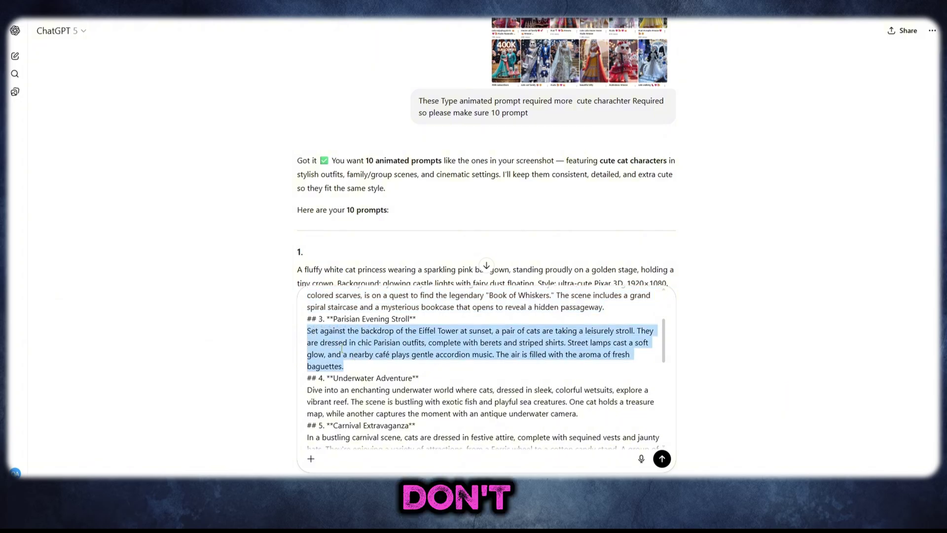
# Paste the Parisian Evening Stroll prompt into Canva AI and generate images.
pyautogui.rightClick(358, 349)
pyautogui.click(382, 184)
pyautogui.hotkey('alt', 'Tab')
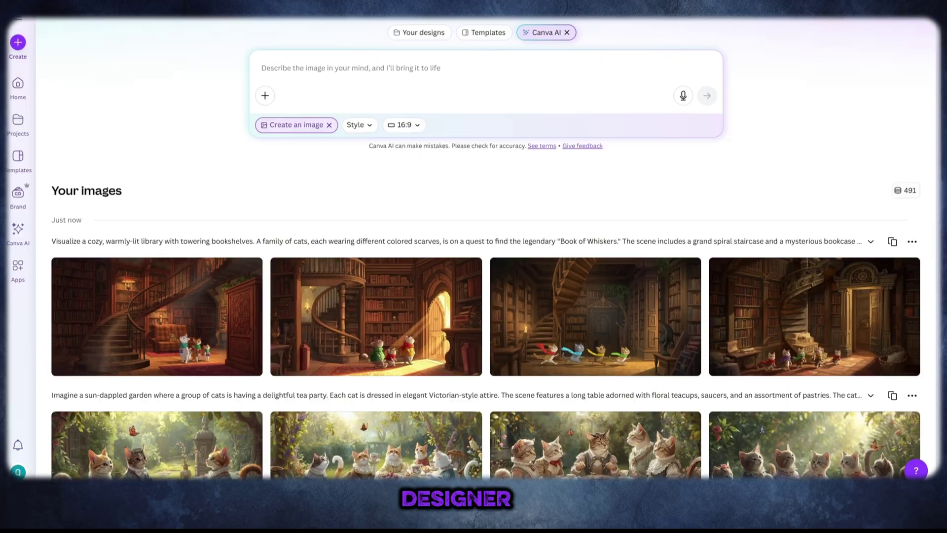
pyautogui.rightClick(398, 105)
pyautogui.click(395, 84)
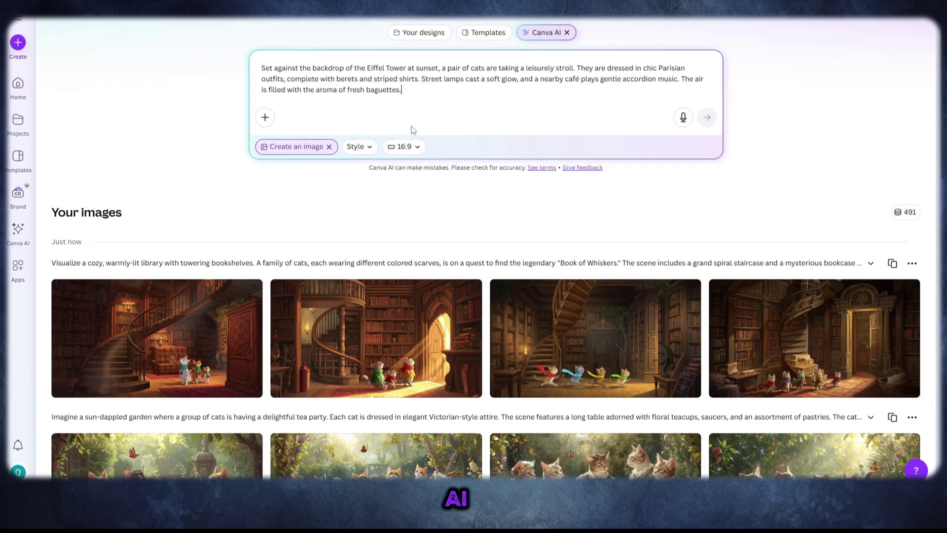
pyautogui.click(708, 124)
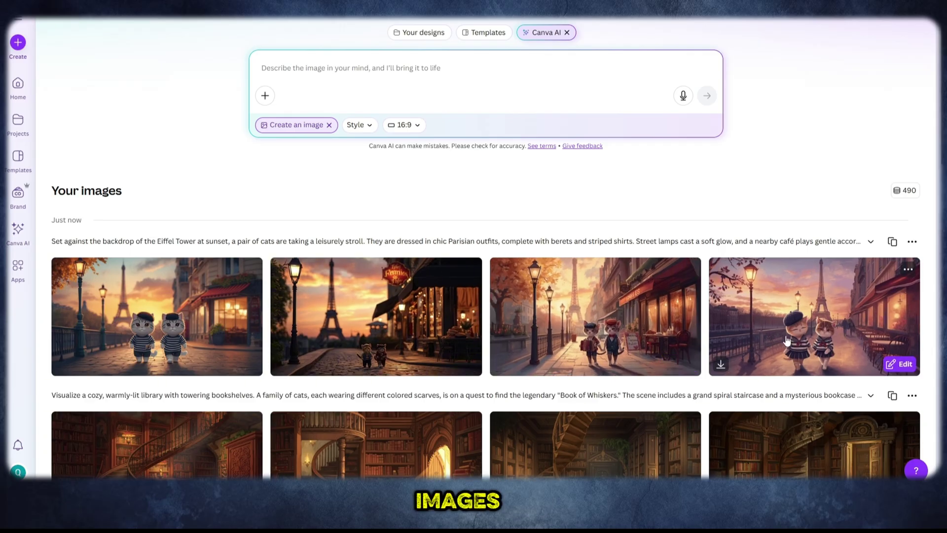
# Preview one Paris cat image, then set the image style to Cinematic Concept.
pyautogui.click(686, 348)
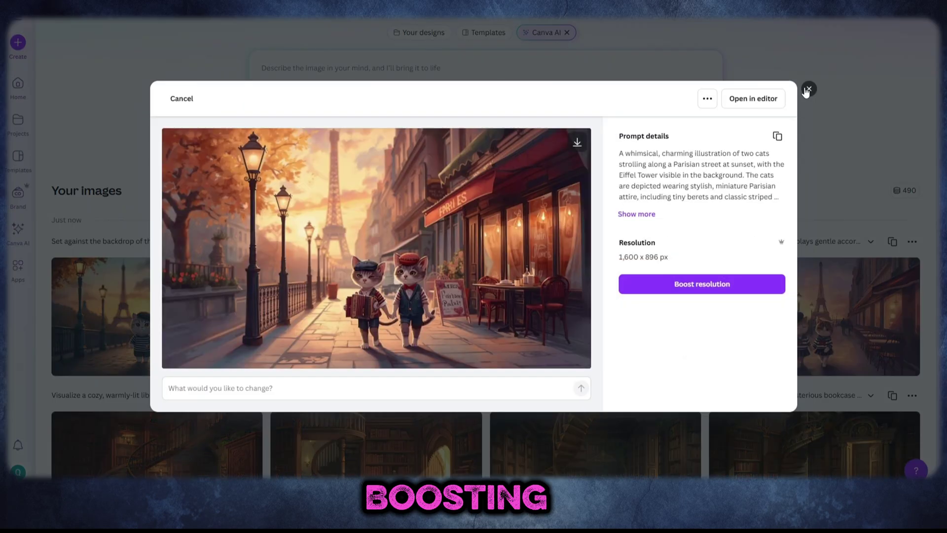
pyautogui.click(809, 89)
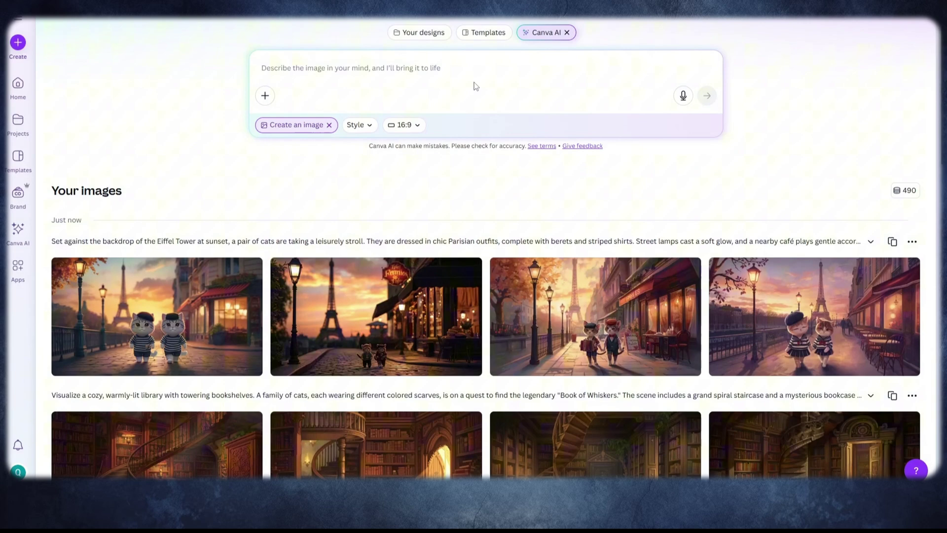
pyautogui.click(363, 129)
pyautogui.click(383, 162)
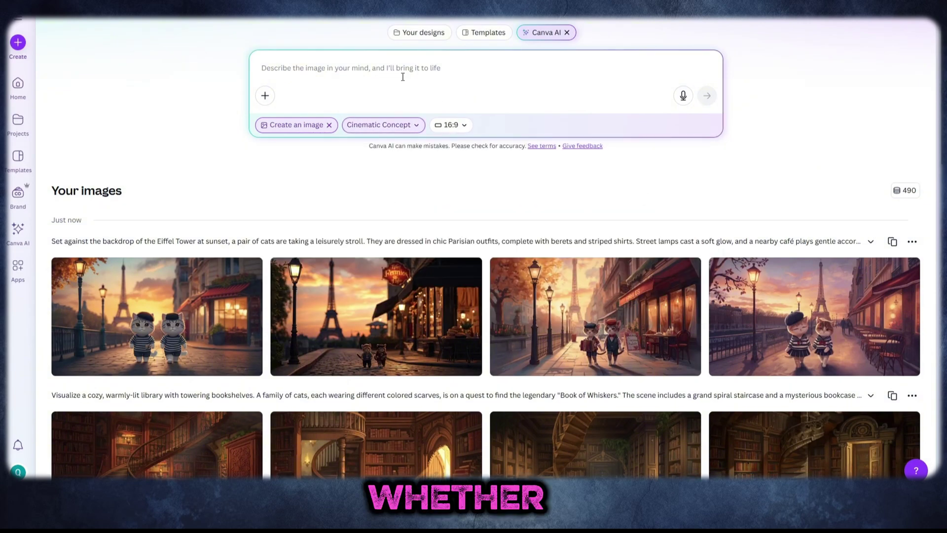
pyautogui.hotkey('alt', 'Tab')
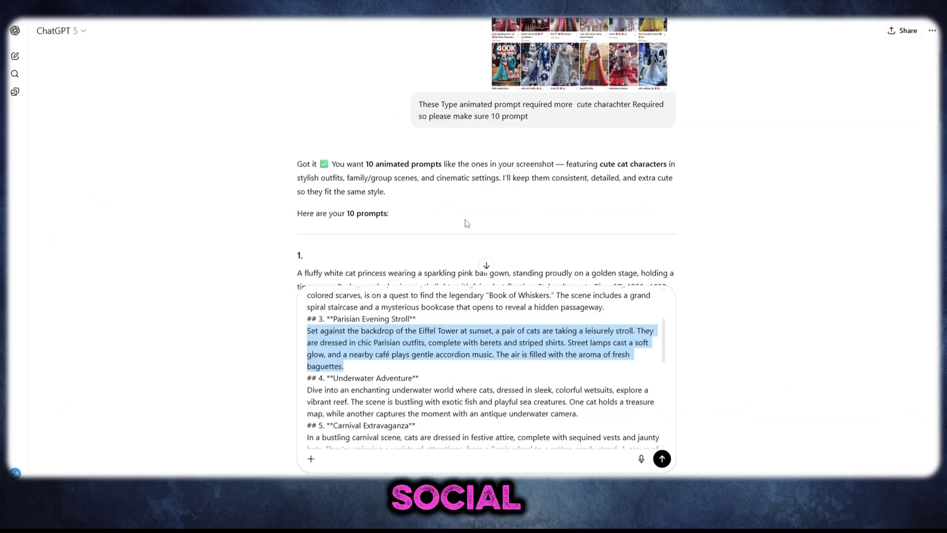
# Copy the royal cat couple wedding prompt and generate its images in Canva AI.
pyautogui.scroll(-3, 356, 178)
pyautogui.moveTo(297, 169); pyautogui.dragTo(472, 186)
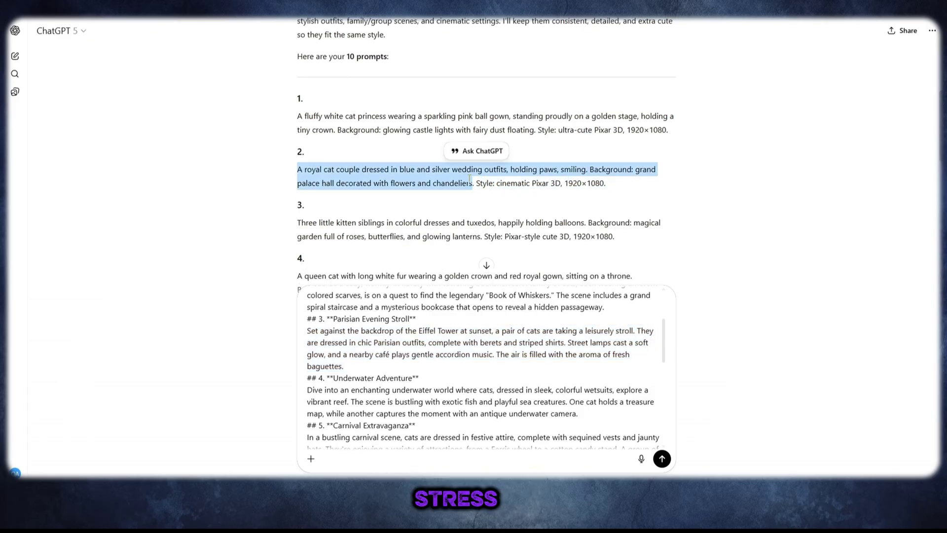
pyautogui.hotkey('ctrl', 'c')
pyautogui.hotkey('alt', 'Tab')
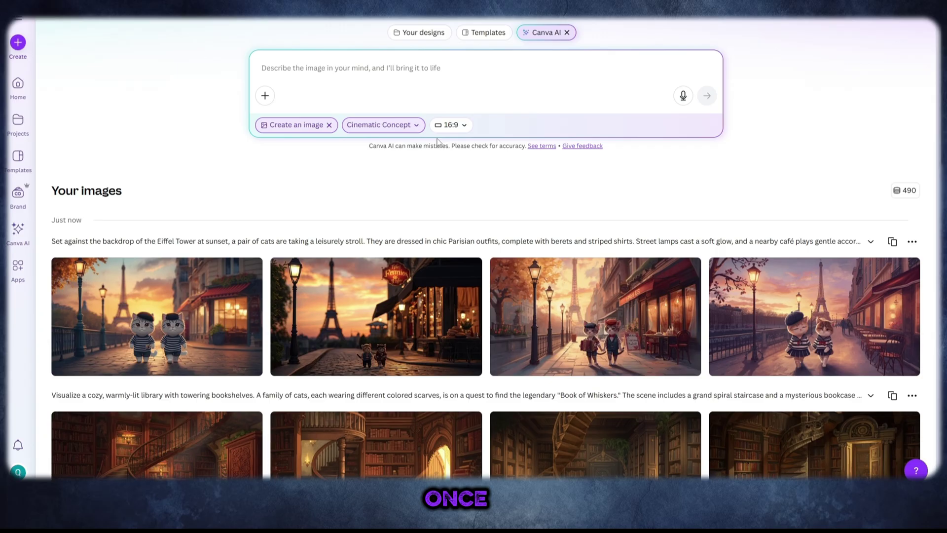
pyautogui.rightClick(414, 81)
pyautogui.click(430, 121)
pyautogui.click(707, 106)
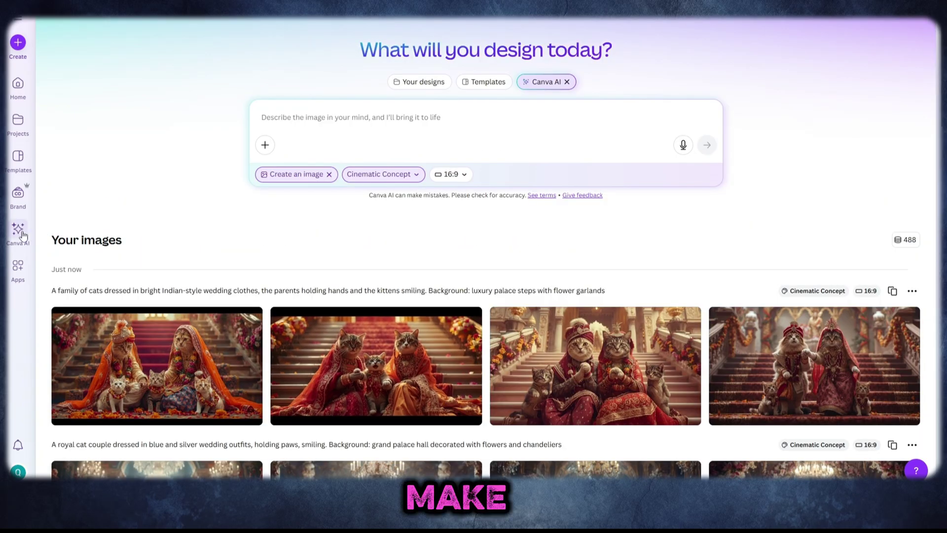
# Open the sunset lake video example, stop it, and send the tea-party prompt.
pyautogui.click(18, 229)
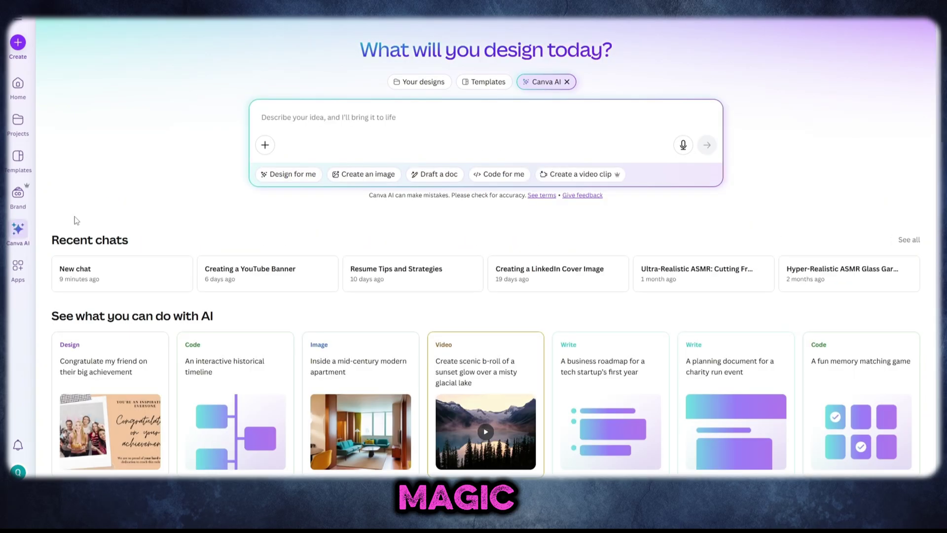
pyautogui.scroll(-1, 318, 283)
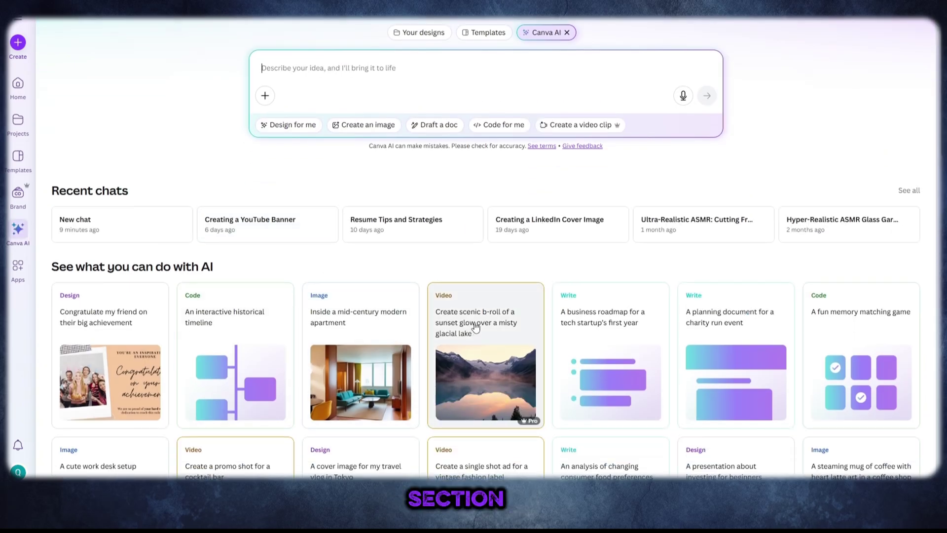
pyautogui.click(497, 366)
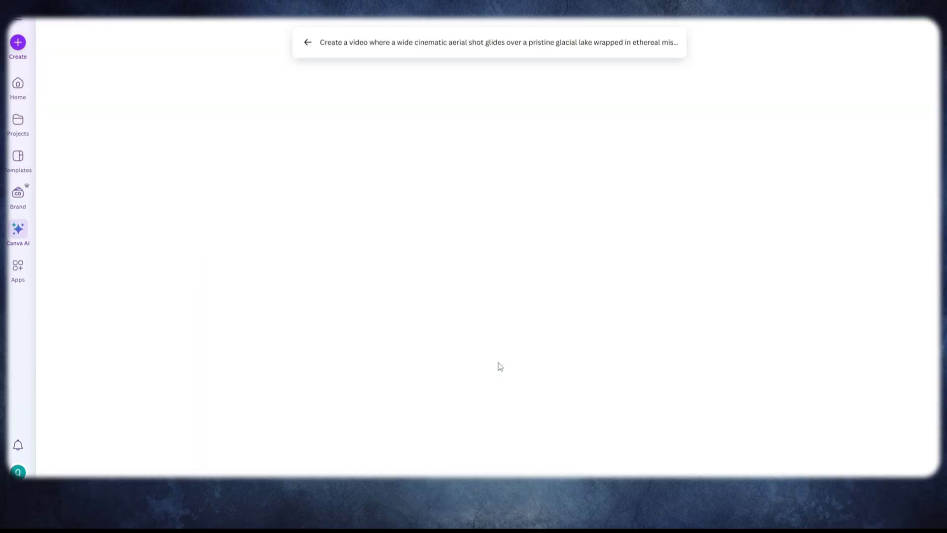
pyautogui.click(324, 374)
pyautogui.hotkey('ctrl', 'v')
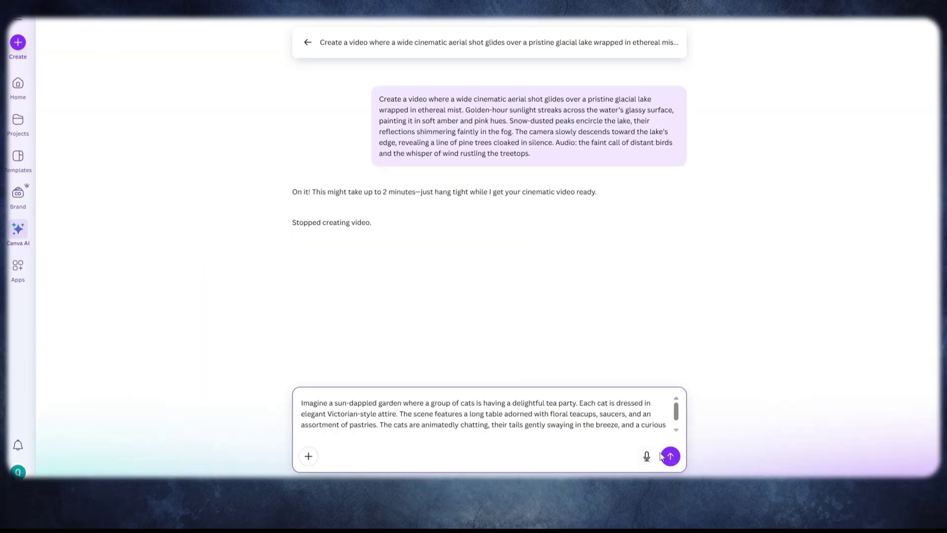
pyautogui.press('Return')
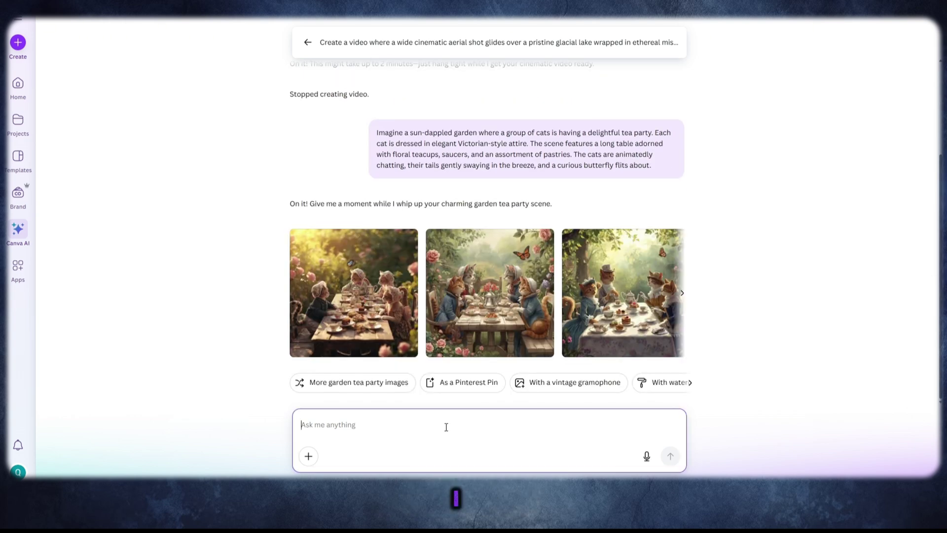
# Send 'please Create a video' with the tea-party description and open the resulting video.
pyautogui.scroll(2, 473, 340)
pyautogui.scroll(-2, 472, 341)
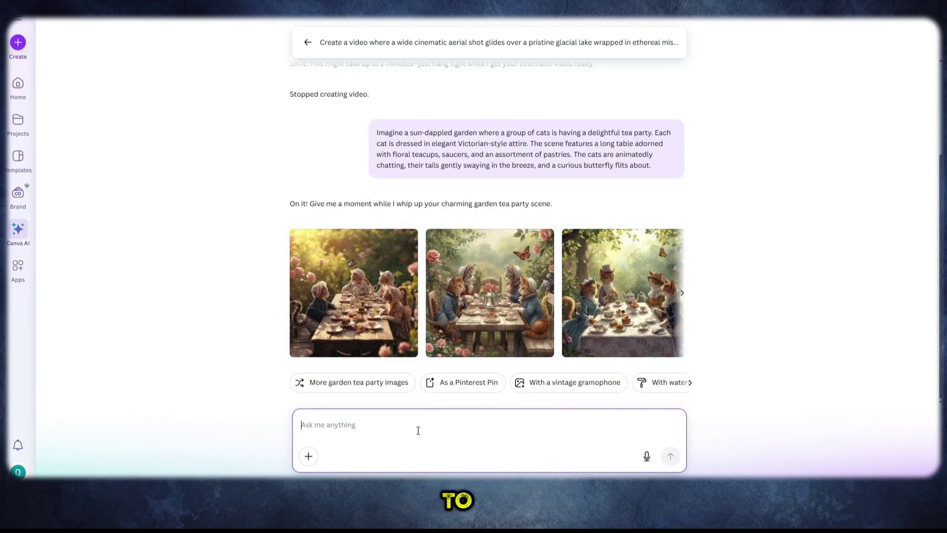
pyautogui.write('please Create a')
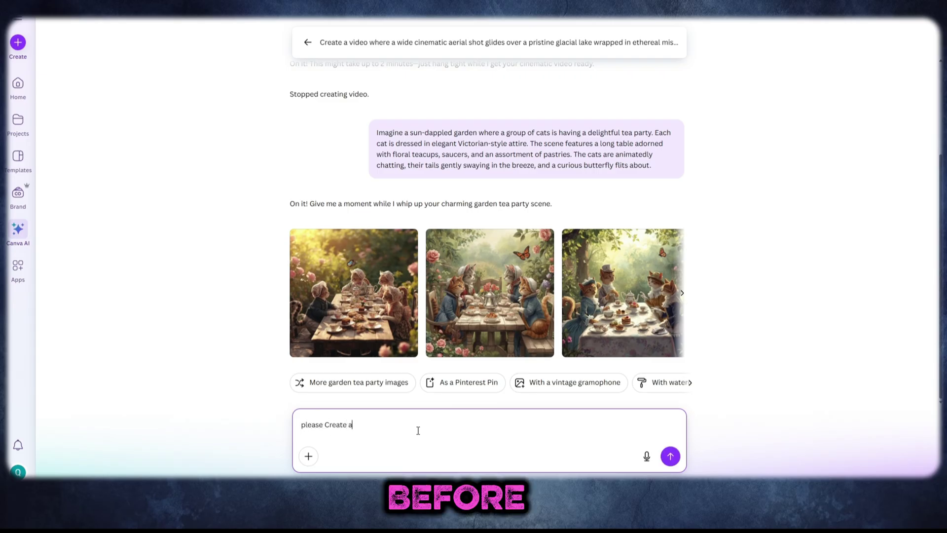
pyautogui.write(' video')
pyautogui.hotkey('ctrl', 'v')
pyautogui.press('Return')
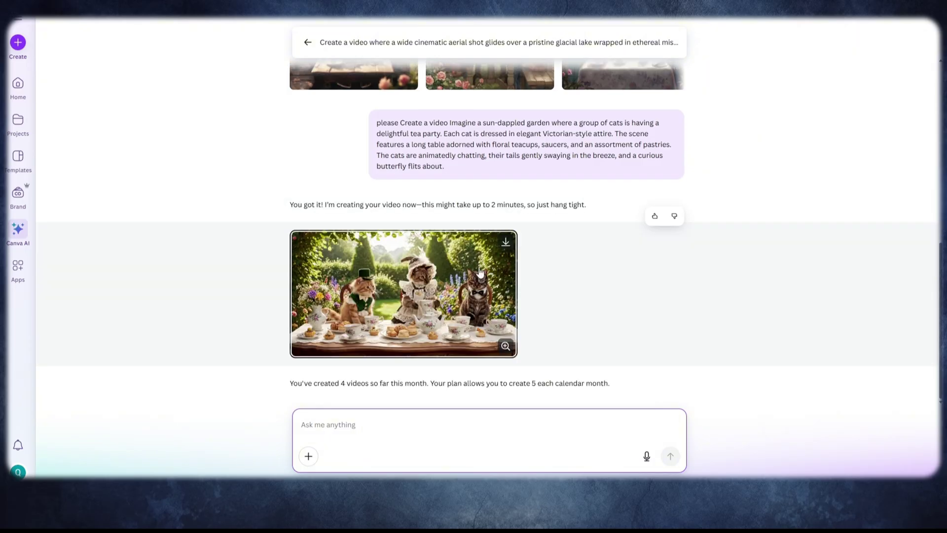
pyautogui.click(489, 325)
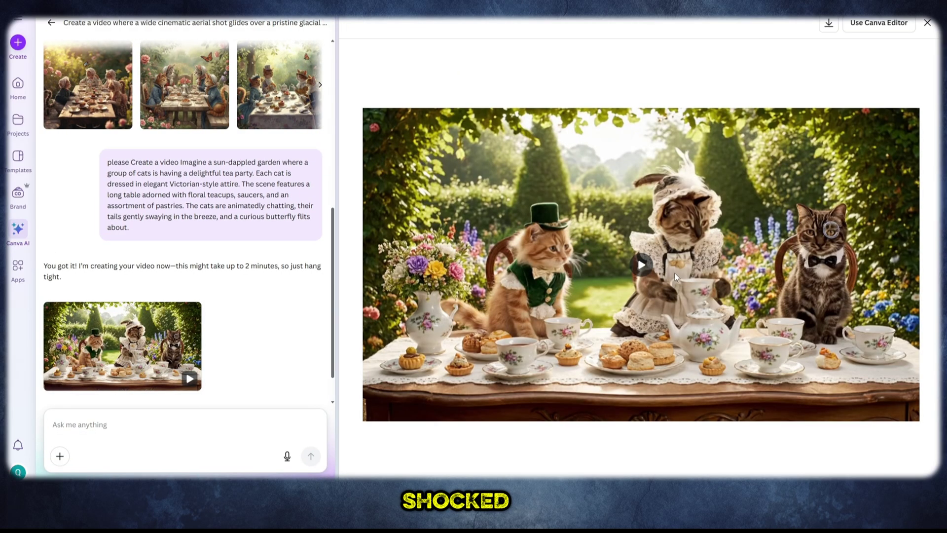
# Play the tea-party cat video full screen, pausing and resuming it once.
pyautogui.click(641, 265)
pyautogui.click(903, 409)
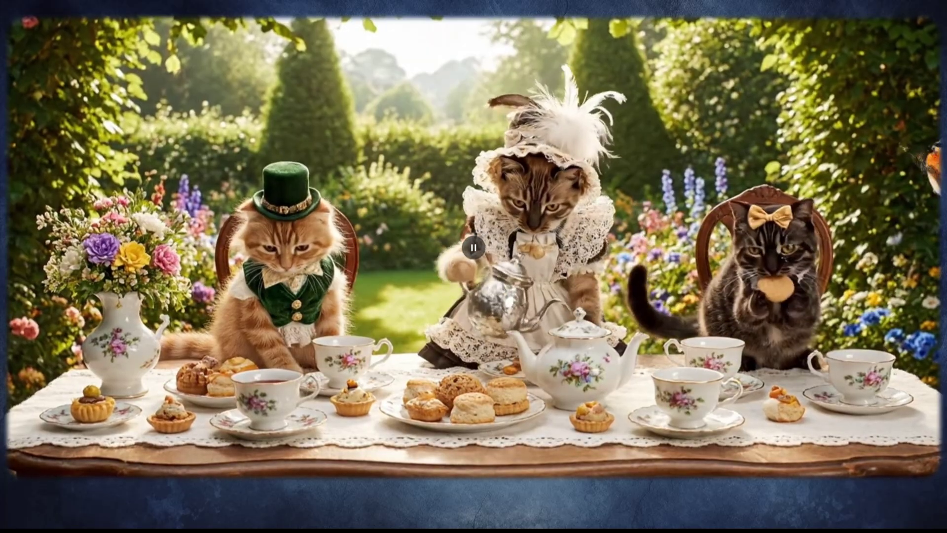
pyautogui.press('space')
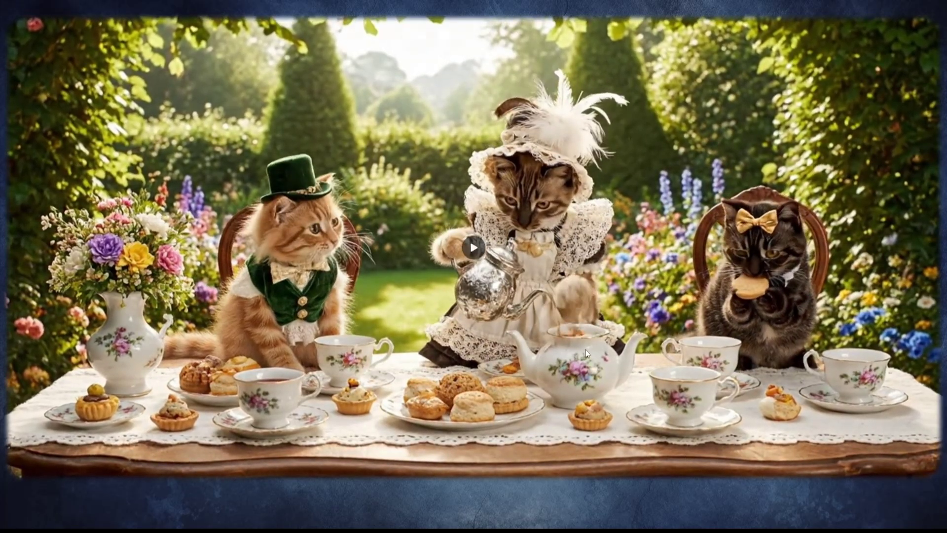
pyautogui.press('space')
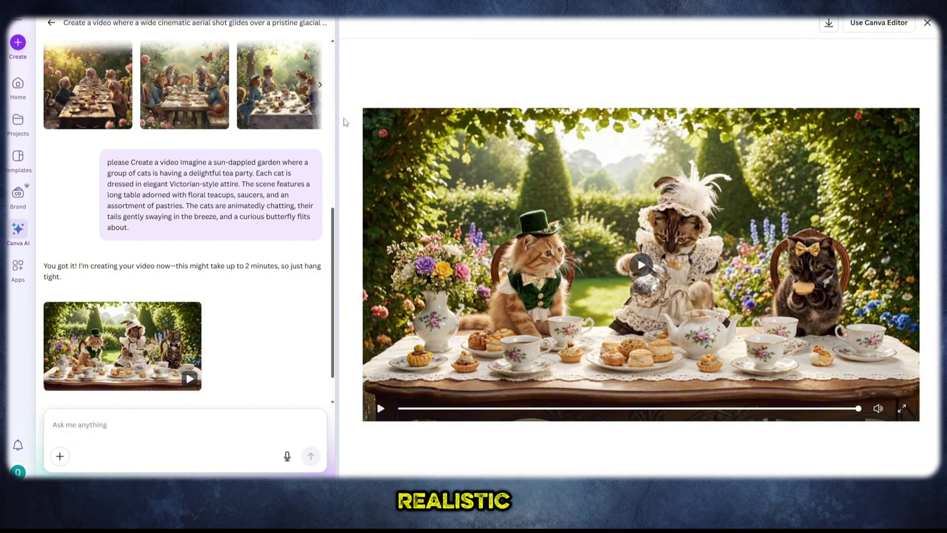
pyautogui.click(187, 426)
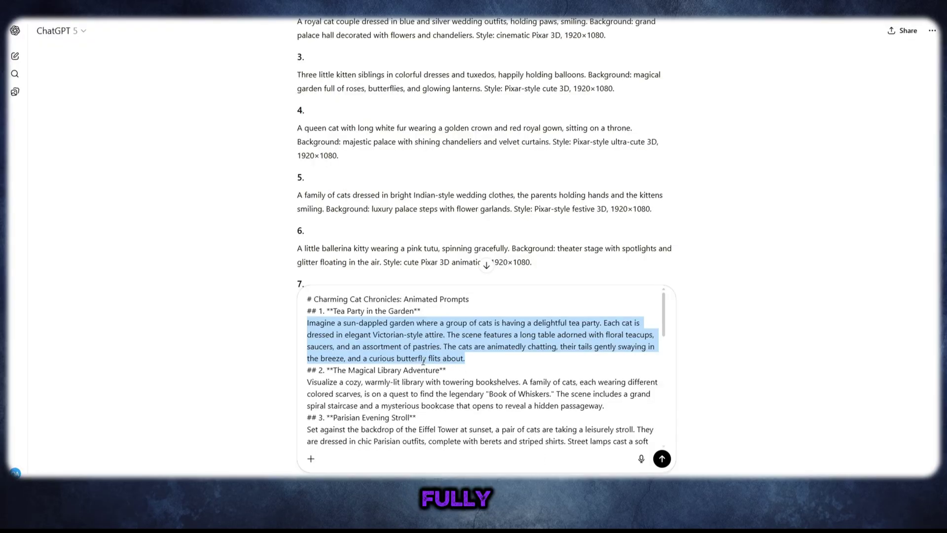
# Find prompt 9 in ChatGPT's cat prompt list and copy its small kitty prince description.
pyautogui.scroll(-2, 370, 359)
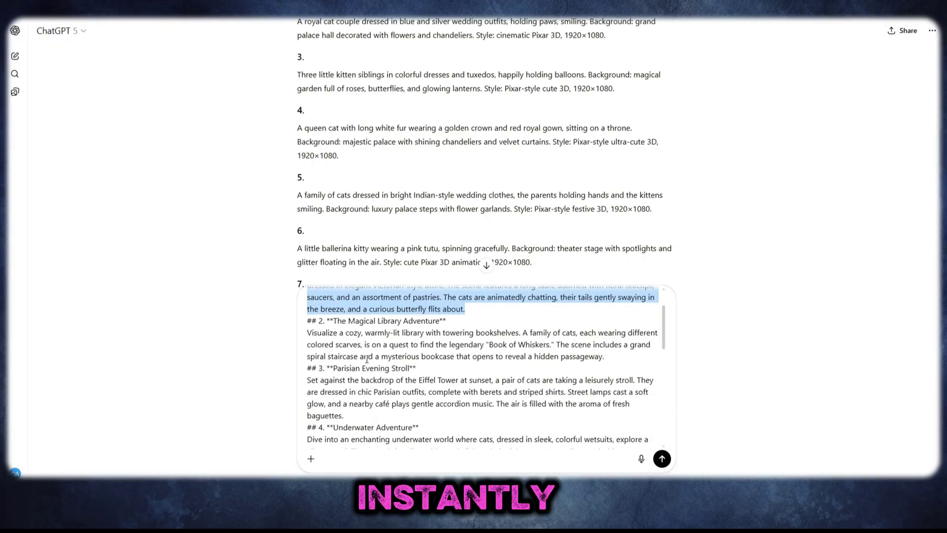
pyautogui.click(365, 355)
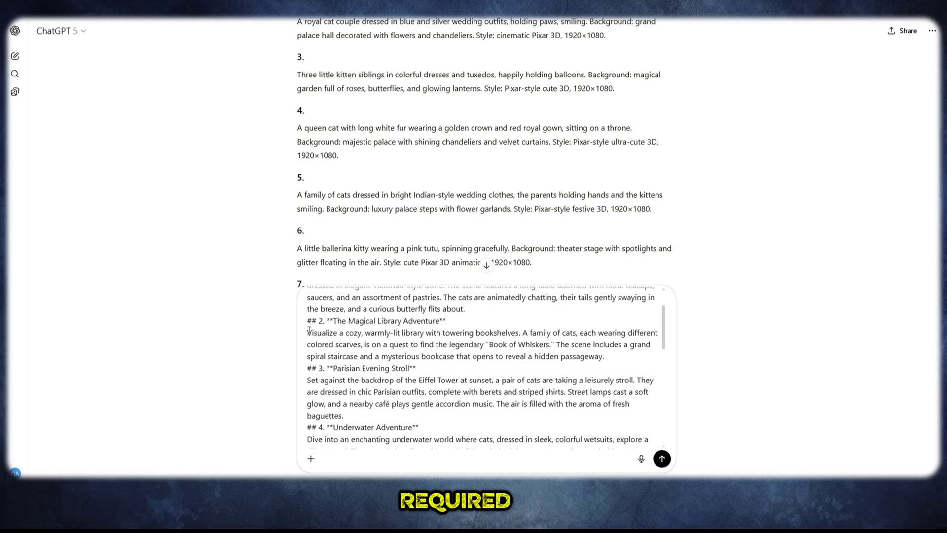
pyautogui.moveTo(308, 332); pyautogui.dragTo(634, 358)
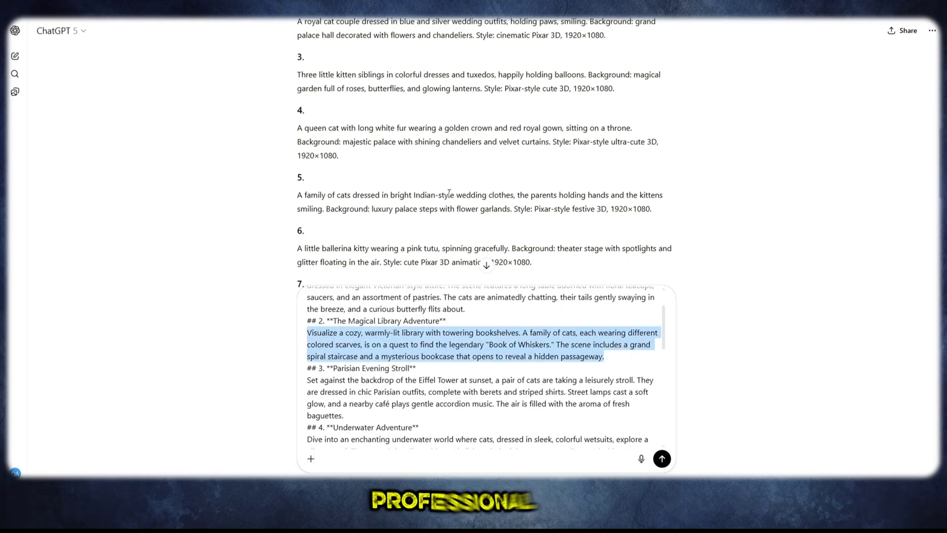
pyautogui.click(373, 191)
pyautogui.scroll(4, 299, 194)
pyautogui.scroll(-9, 332, 188)
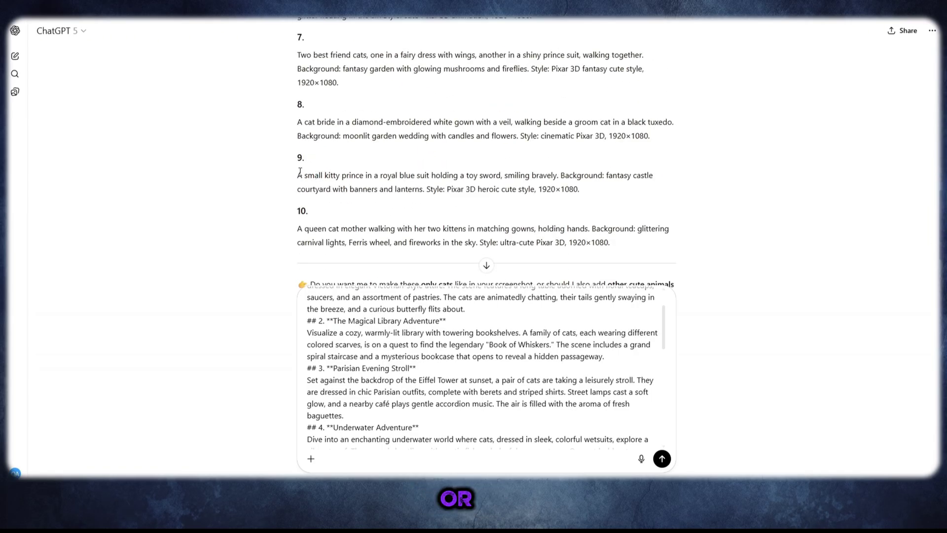
pyautogui.moveTo(300, 171); pyautogui.dragTo(424, 190)
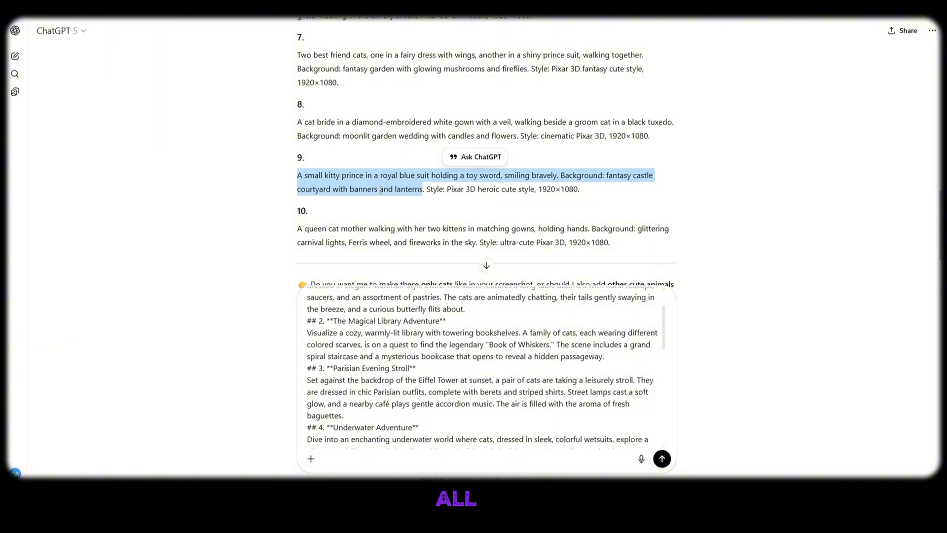
pyautogui.rightClick(390, 198)
pyautogui.click(407, 200)
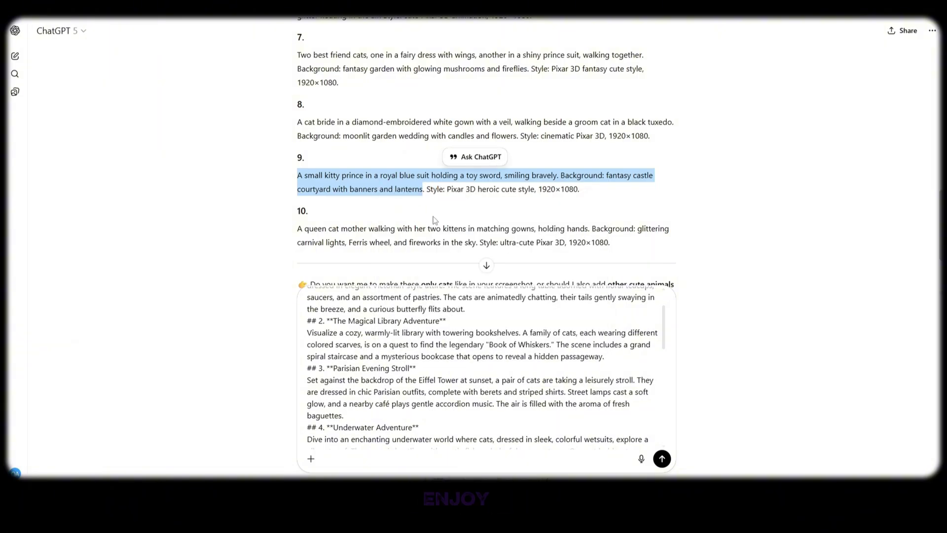
pyautogui.scroll(-1, 461, 266)
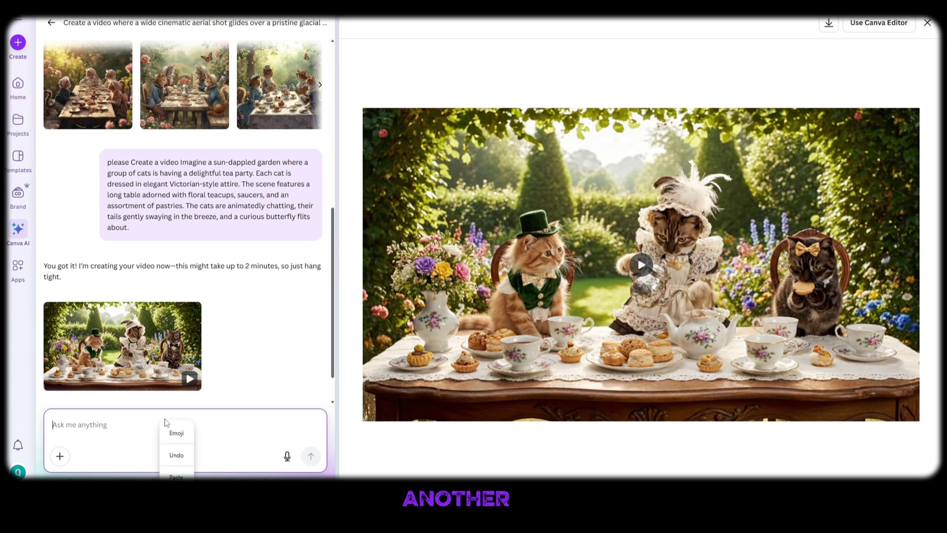
# Paste the kitty prince prompt into Canva AI with 'make a video' and send it.
pyautogui.click(176, 476)
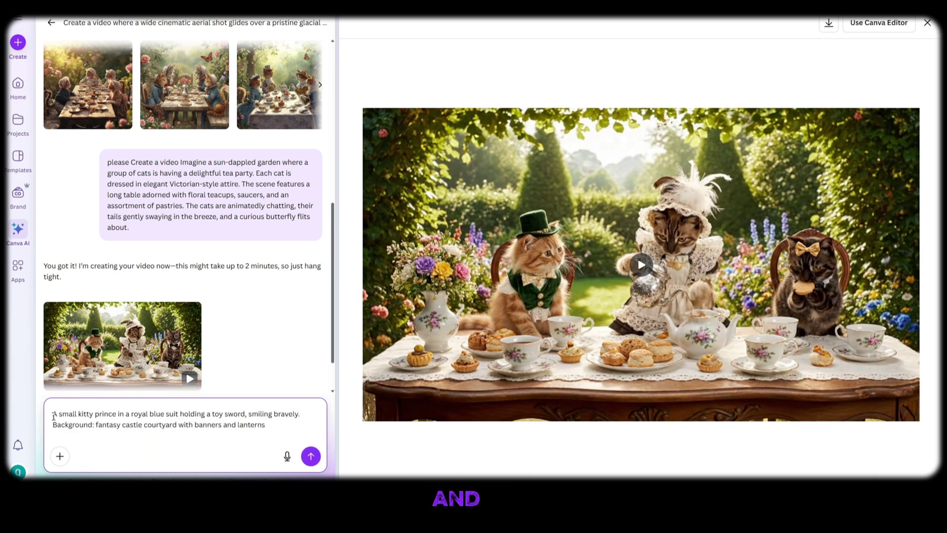
pyautogui.write('make a v')
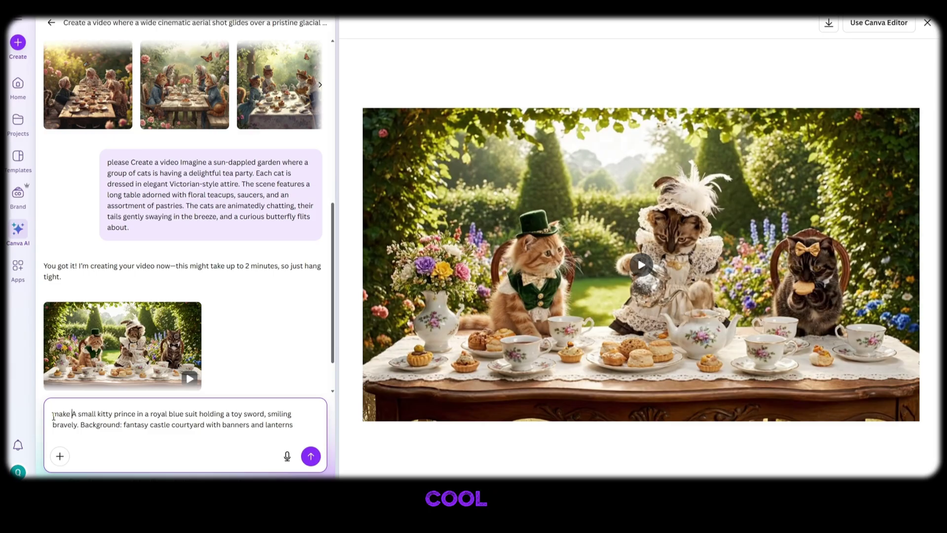
pyautogui.write('ideo')
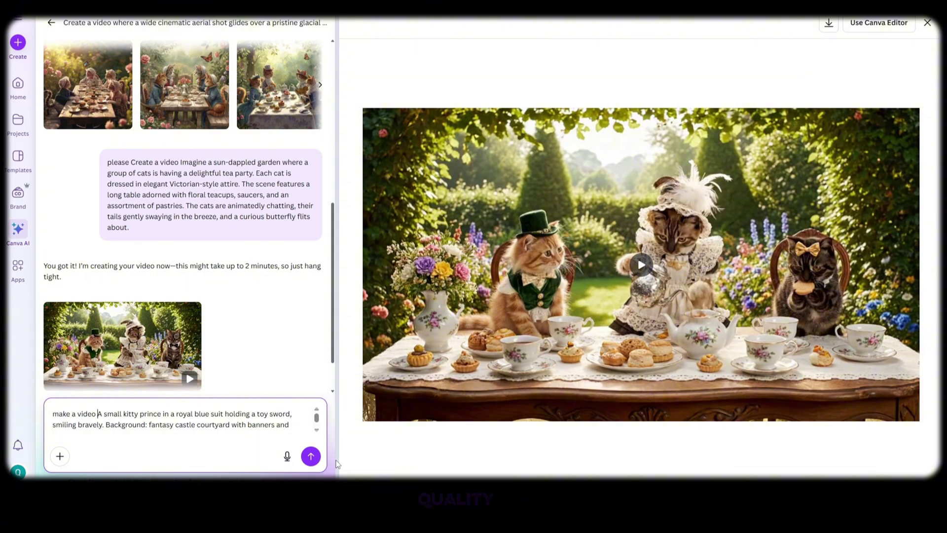
pyautogui.click(310, 456)
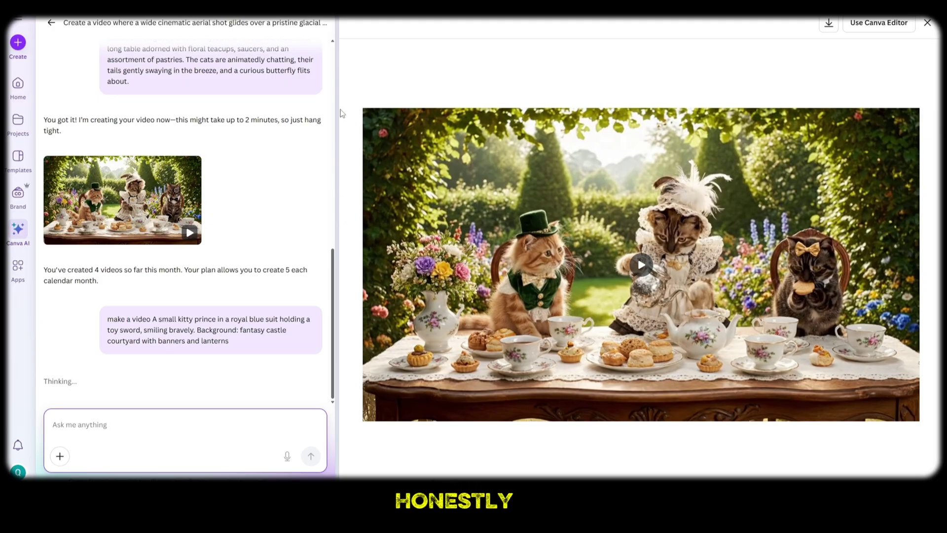
# Close the tea-party preview, then open and play the new kitty prince video.
pyautogui.click(927, 23)
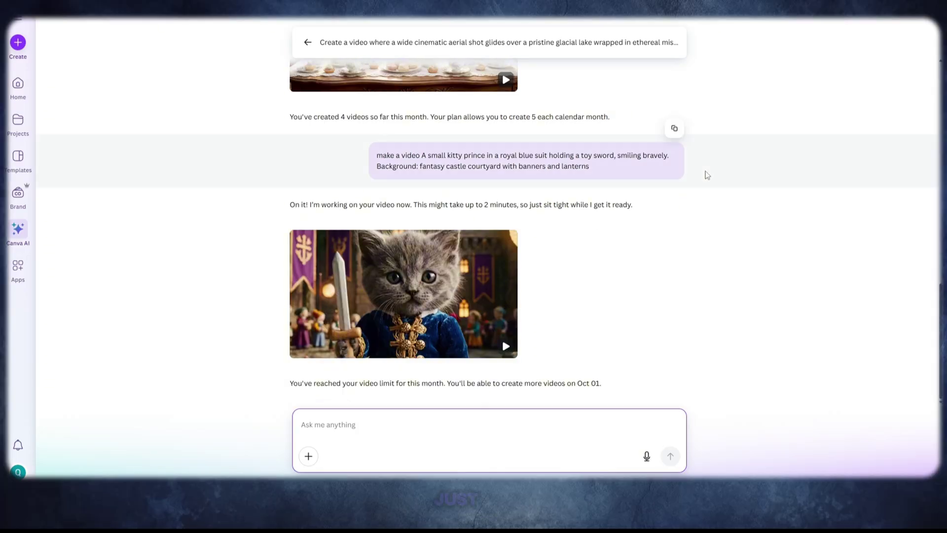
pyautogui.click(508, 347)
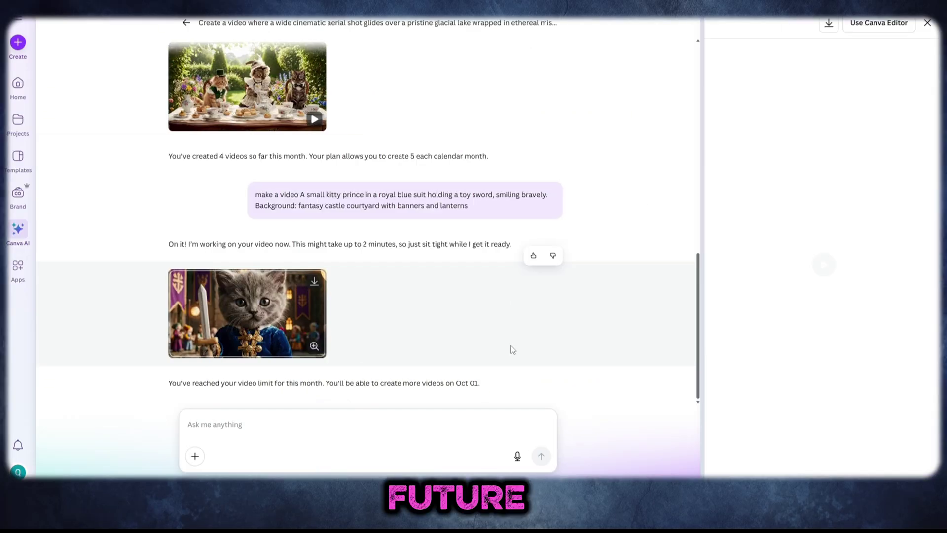
pyautogui.click(647, 272)
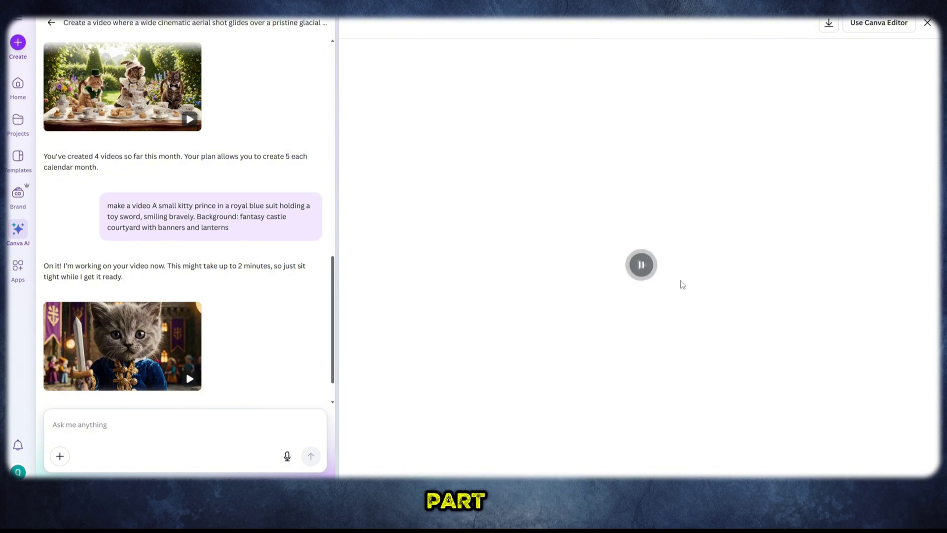